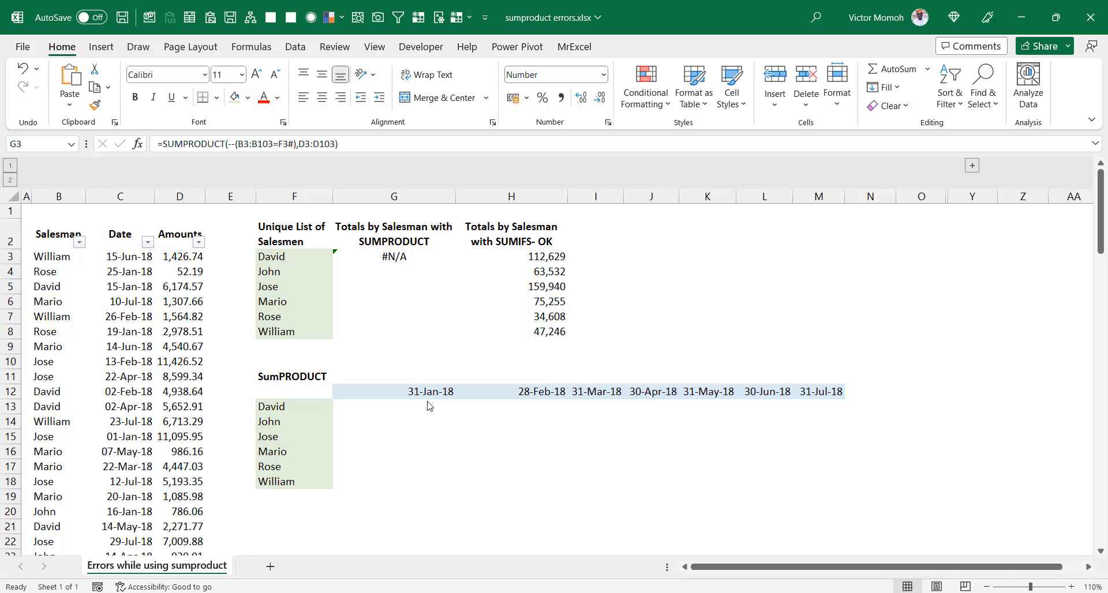
Step: Examine the SUMPRODUCT formula in G3, its highlighted ranges, and the formula behind the unique salesmen list in F3
{"action": "left_click", "coordinate": [379, 254]}
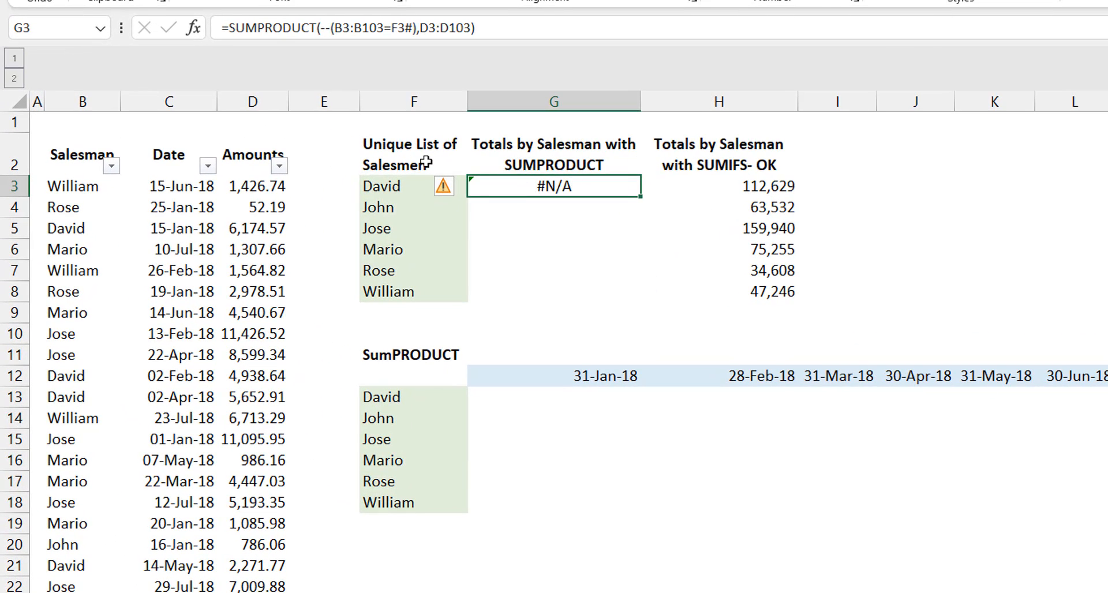
{"action": "left_click", "coordinate": [73, 181]}
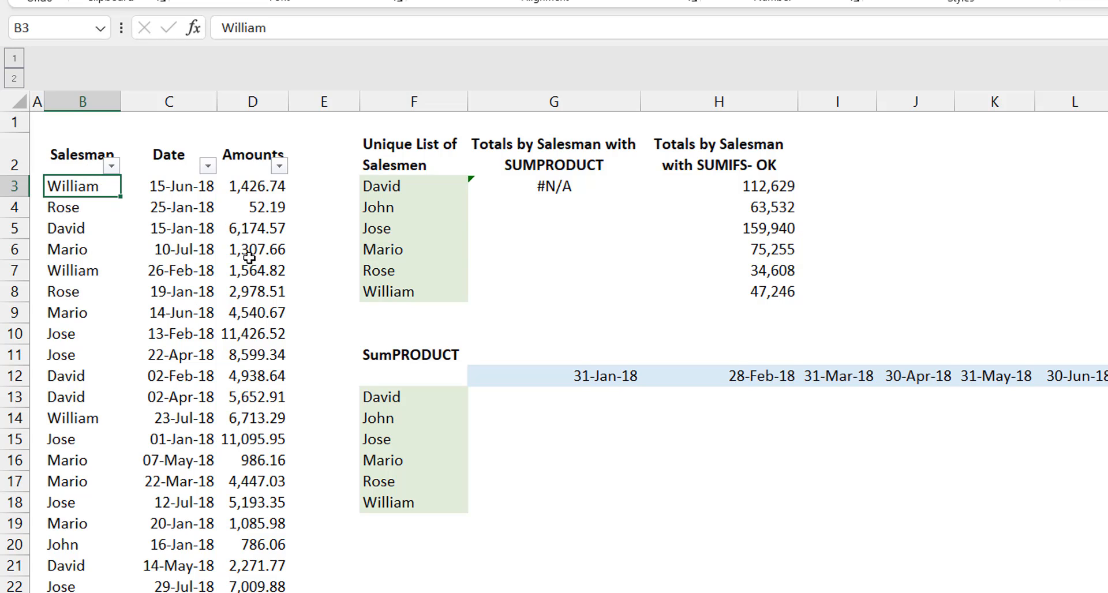
{"action": "left_click", "coordinate": [394, 187]}
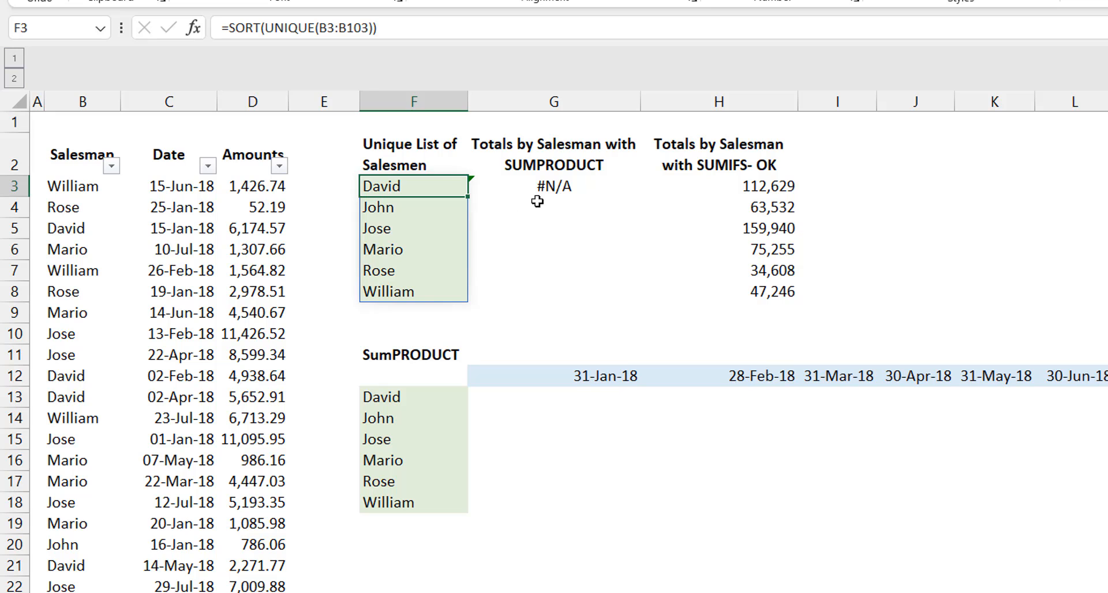
{"action": "left_click", "coordinate": [557, 189]}
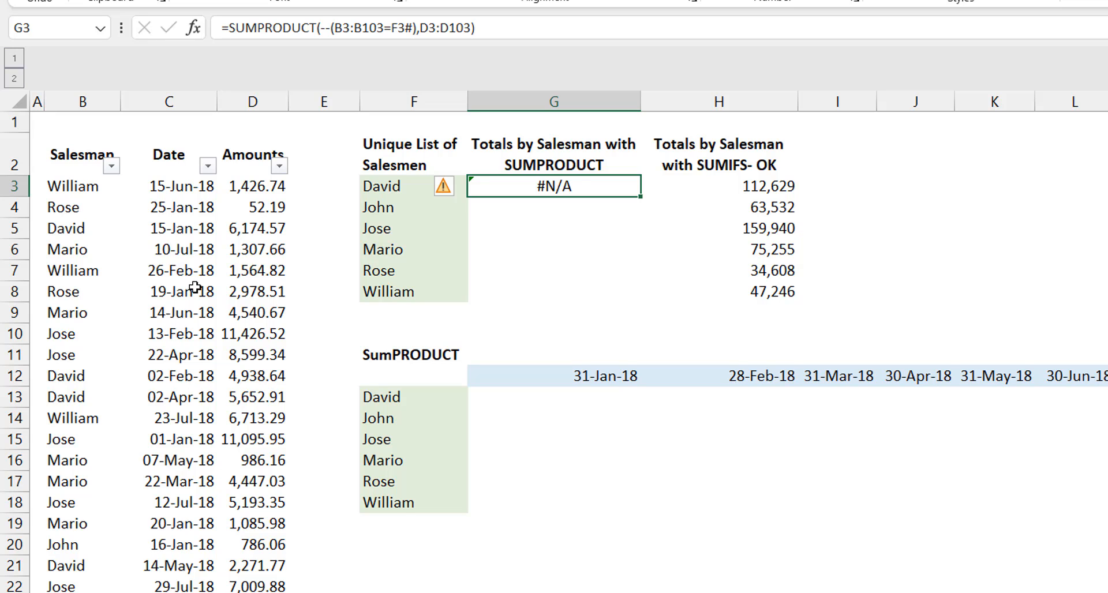
{"action": "double_click", "coordinate": [590, 189]}
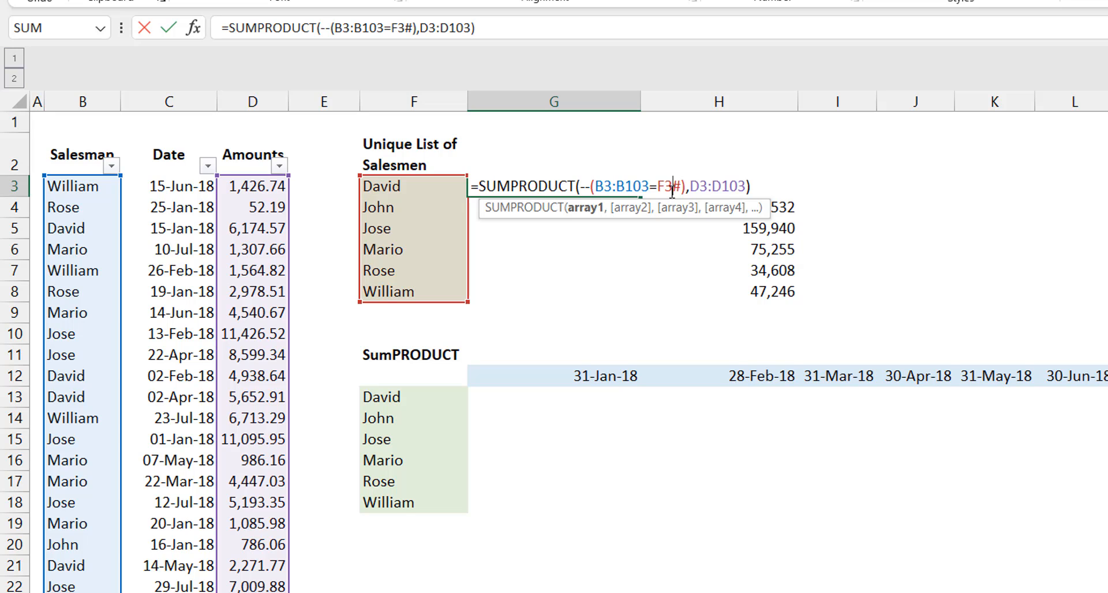
{"action": "key", "text": "Return"}
{"action": "key", "text": "Up"}
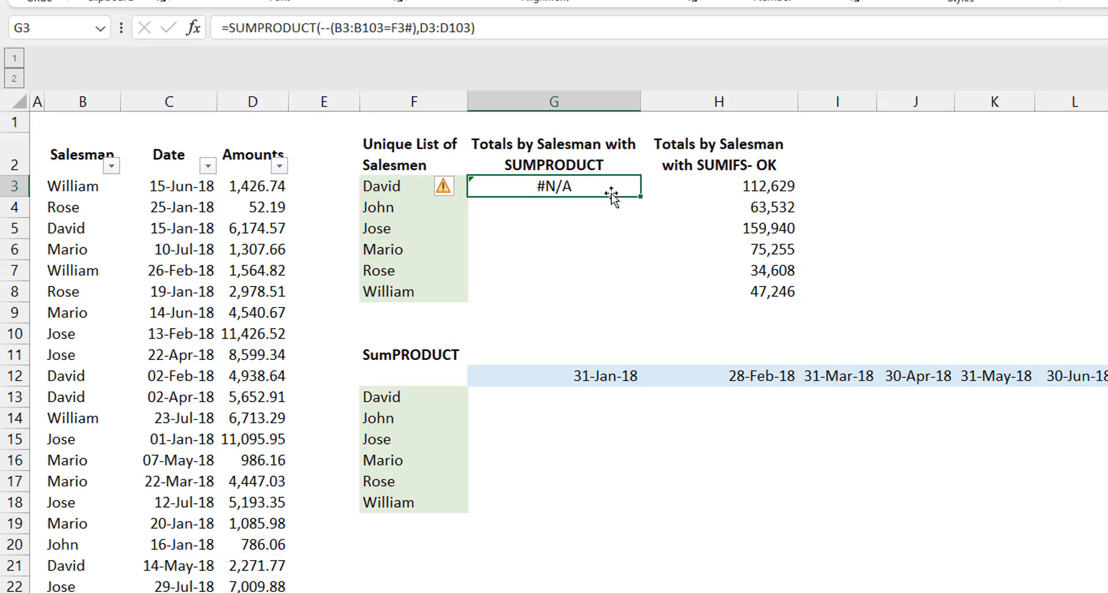
{"action": "double_click", "coordinate": [585, 186]}
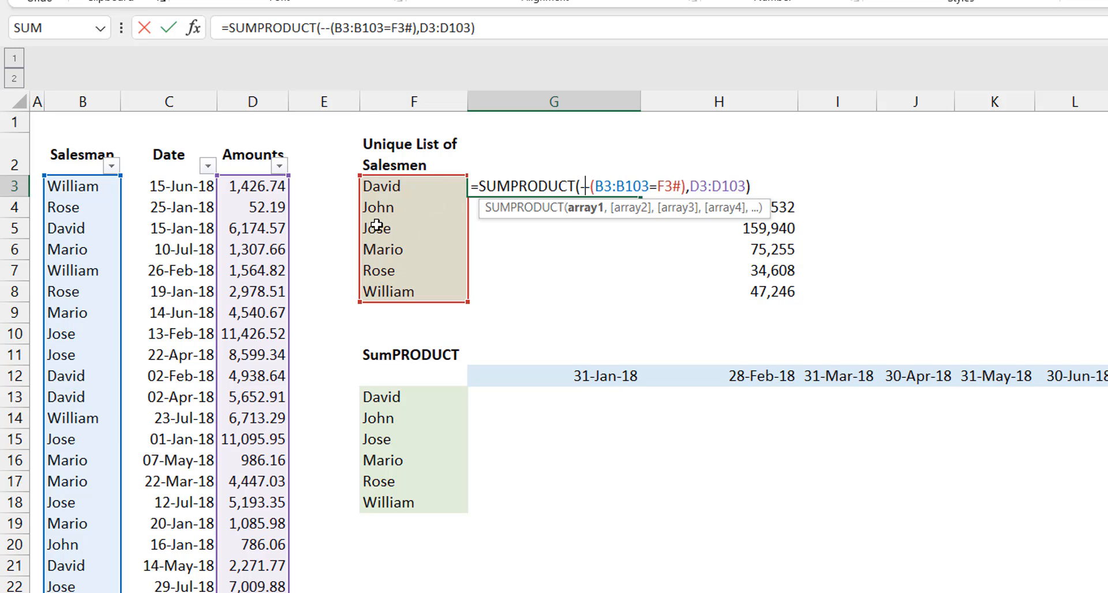
{"action": "key", "text": "ctrl+Return"}
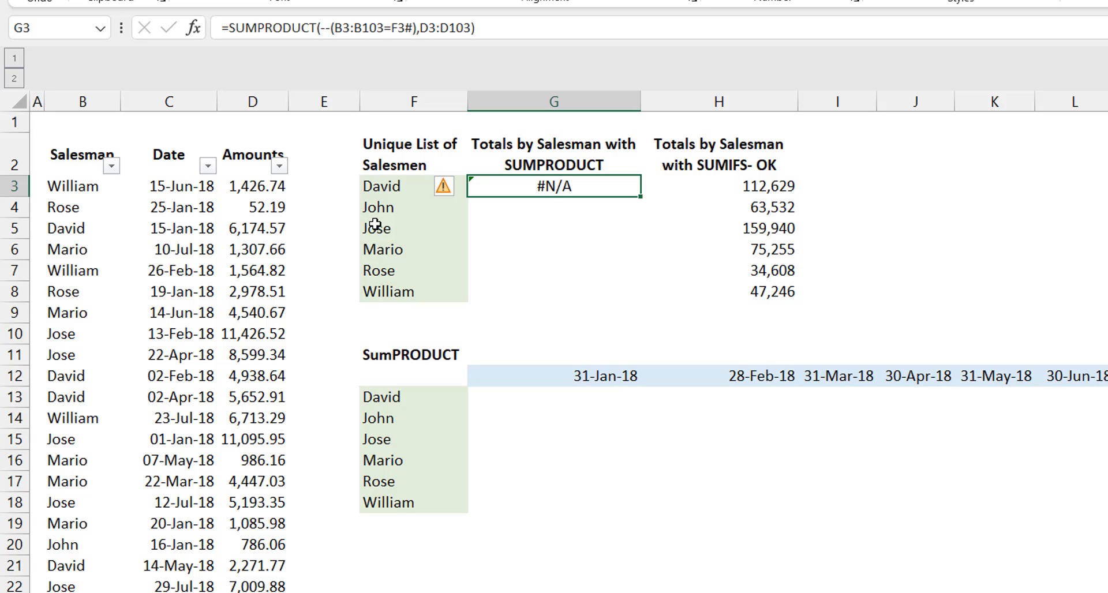
Step: Start a new BYROW formula in G3 with the spilled salesmen list F3# as its array
{"action": "type", "text": "=BYR"}
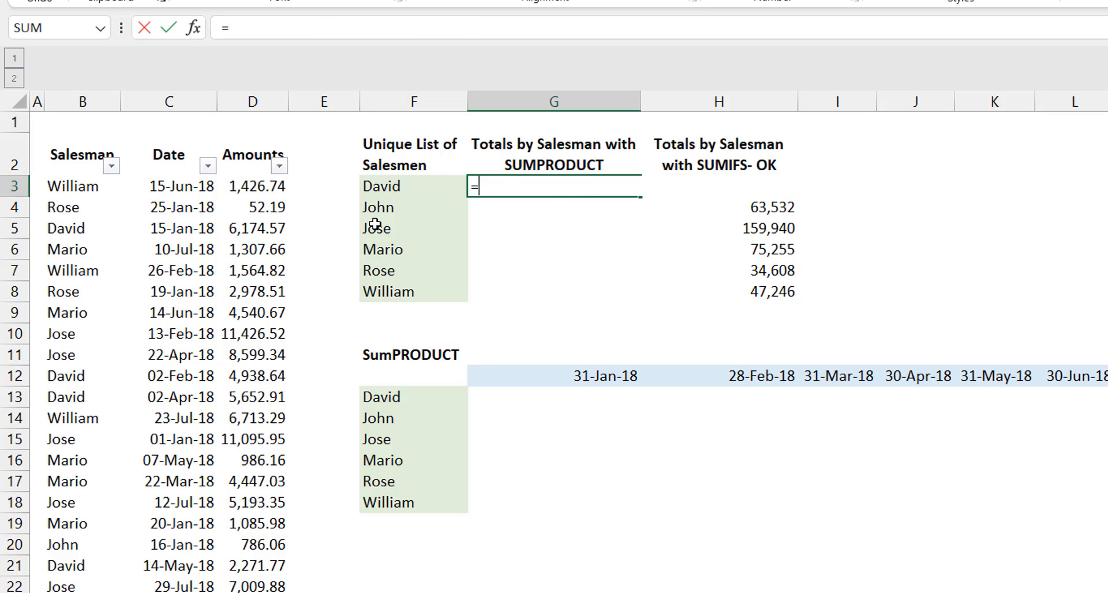
{"action": "type", "text": "OW("}
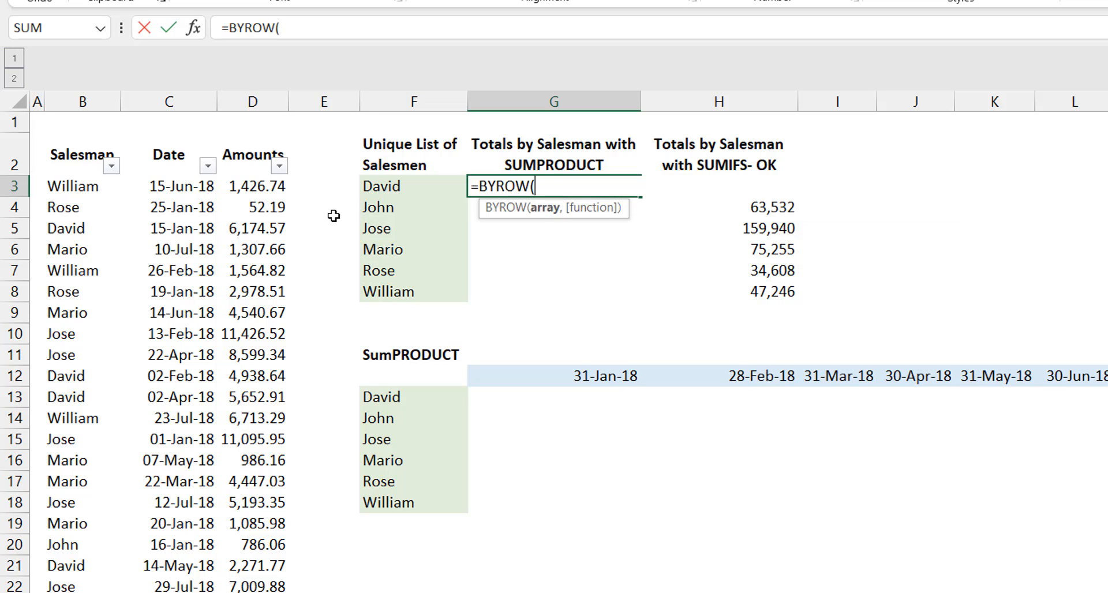
{"action": "left_click", "coordinate": [392, 187]}
{"action": "type", "text": "#"}
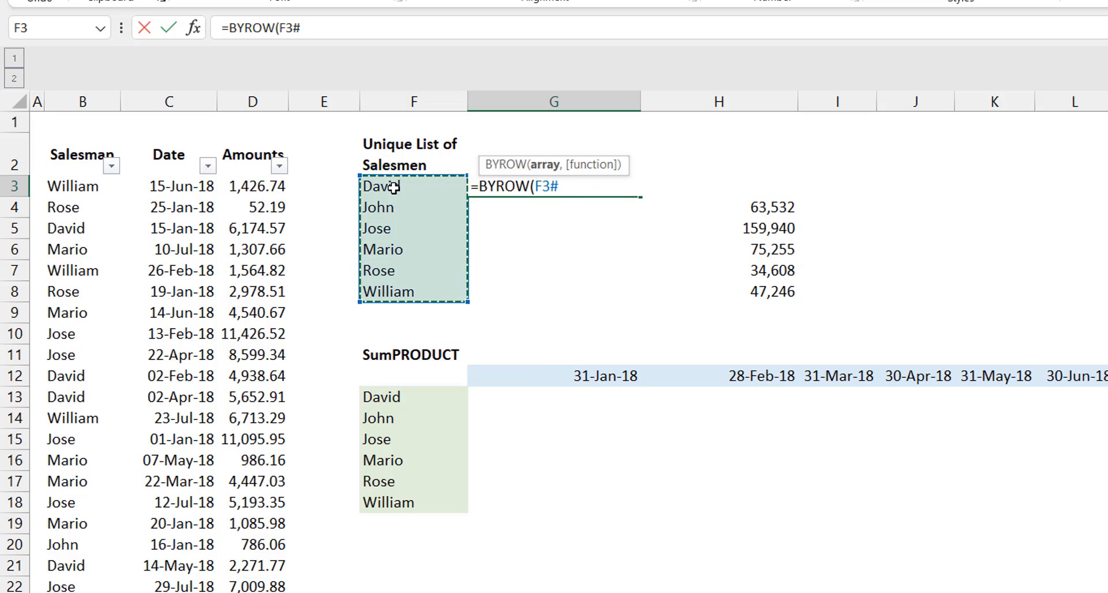
{"action": "type", "text": ","}
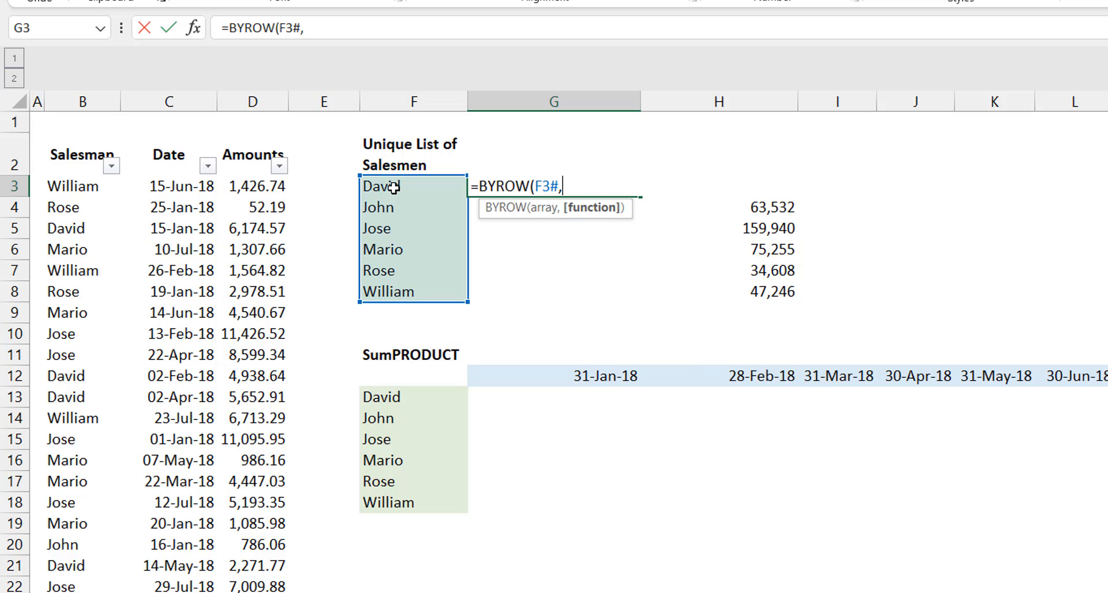
Step: Add a LAMBDA with parameter x as the BYROW function, with SUMPRODUCT as its calculation
{"action": "type", "text": "lam"}
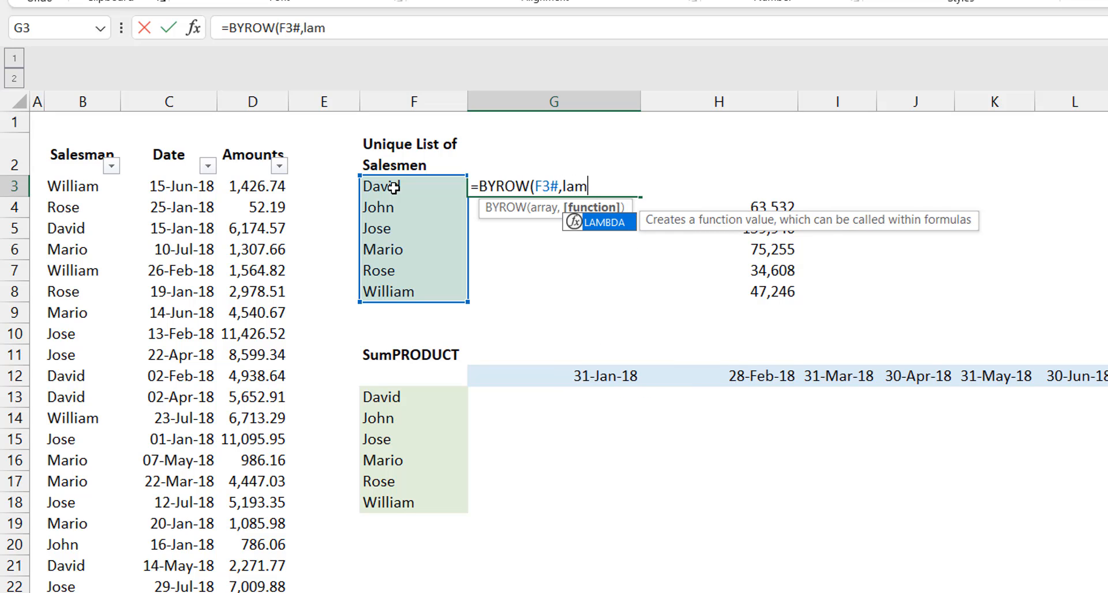
{"action": "key", "text": "Tab"}
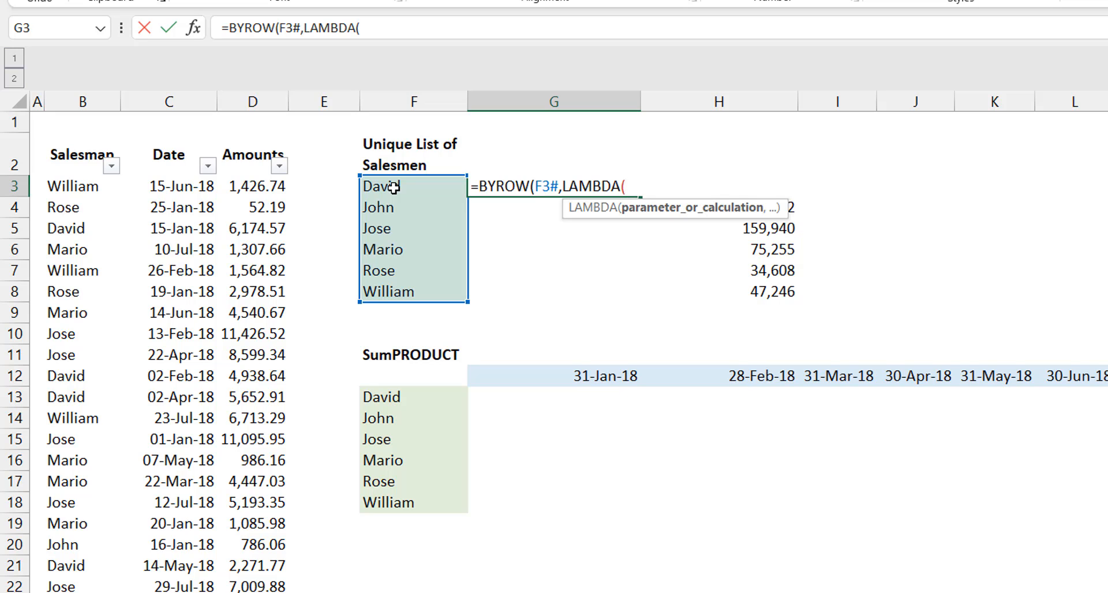
{"action": "type", "text": "x"}
{"action": "type", "text": ",Sump"}
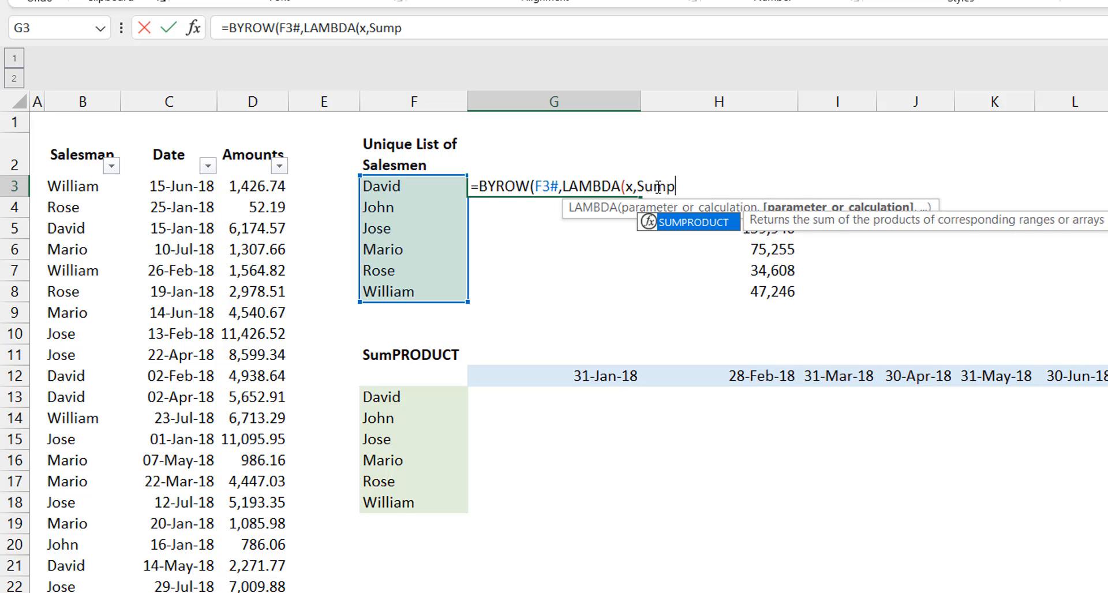
{"action": "key", "text": "Tab"}
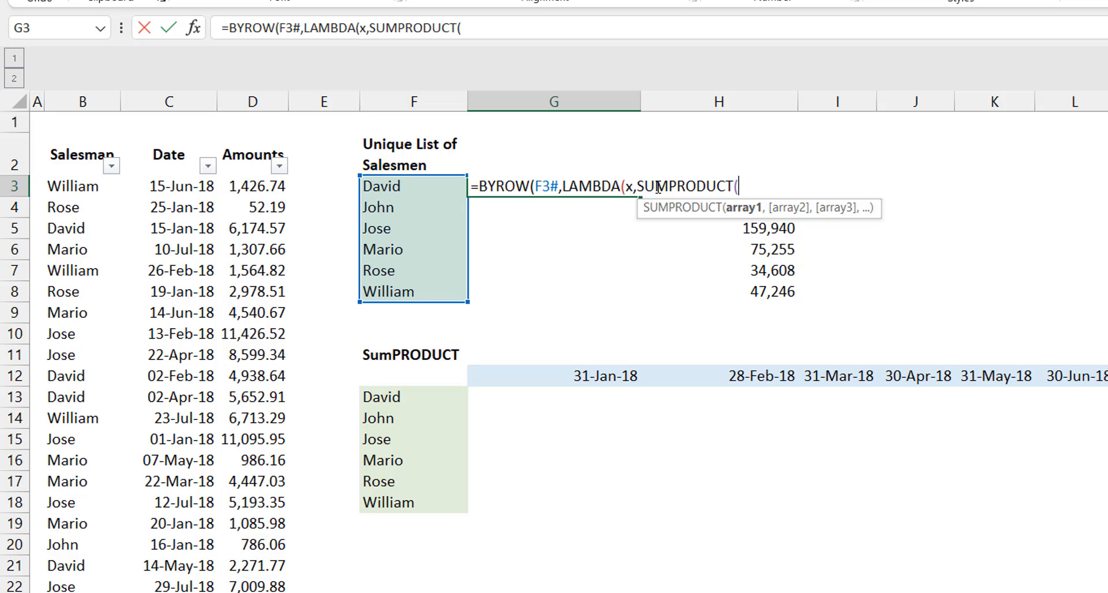
Step: Add the condition (B3:B103=x) as the first part of the SUMPRODUCT argument
{"action": "type", "text": "("}
{"action": "left_click", "coordinate": [87, 190]}
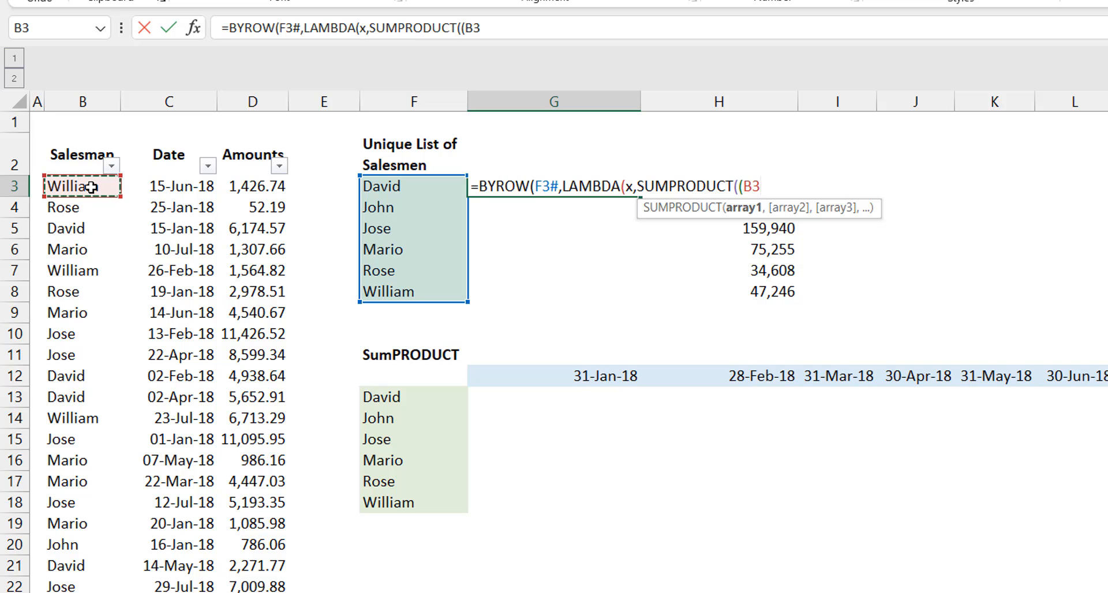
{"action": "key", "text": "ctrl+shift+Down"}
{"action": "scroll", "coordinate": [91, 186], "scroll_direction": "up", "scroll_amount": 20}
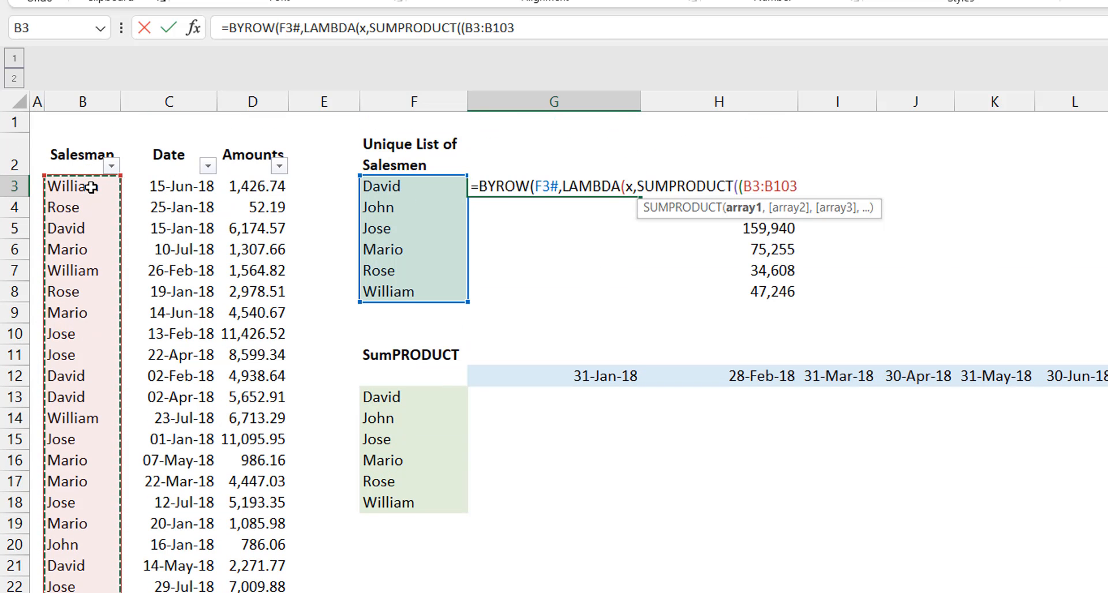
{"action": "type", "text": "="}
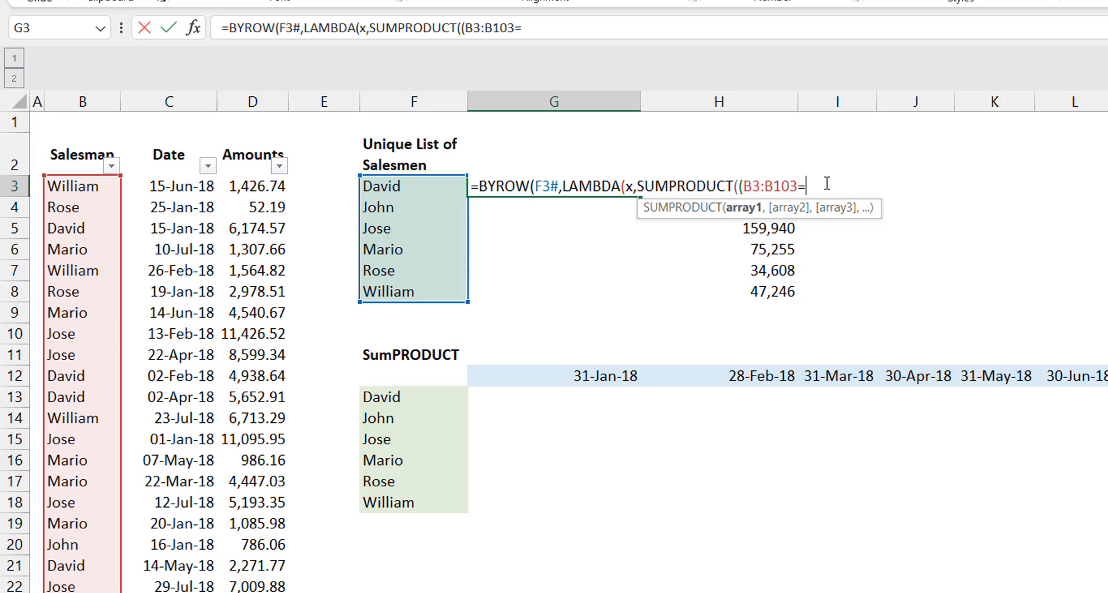
{"action": "type", "text": "x)"}
Step: Multiply the condition by the amounts (D3:D103), close all brackets and enter the formula in G3
{"action": "type", "text": "*("}
{"action": "left_click", "coordinate": [258, 187]}
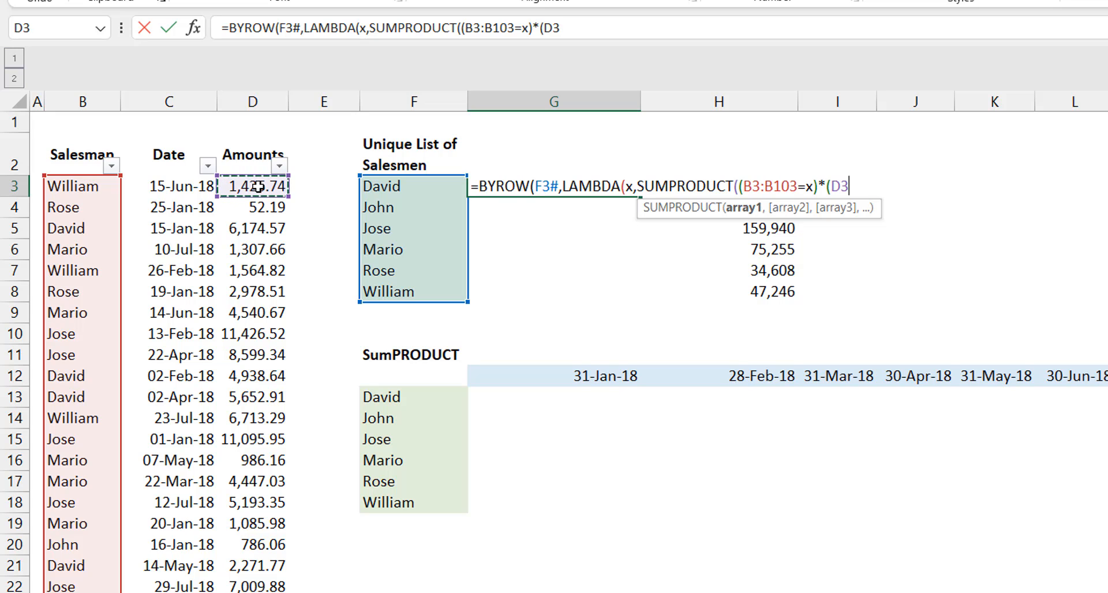
{"action": "key", "text": "ctrl+shift+Down"}
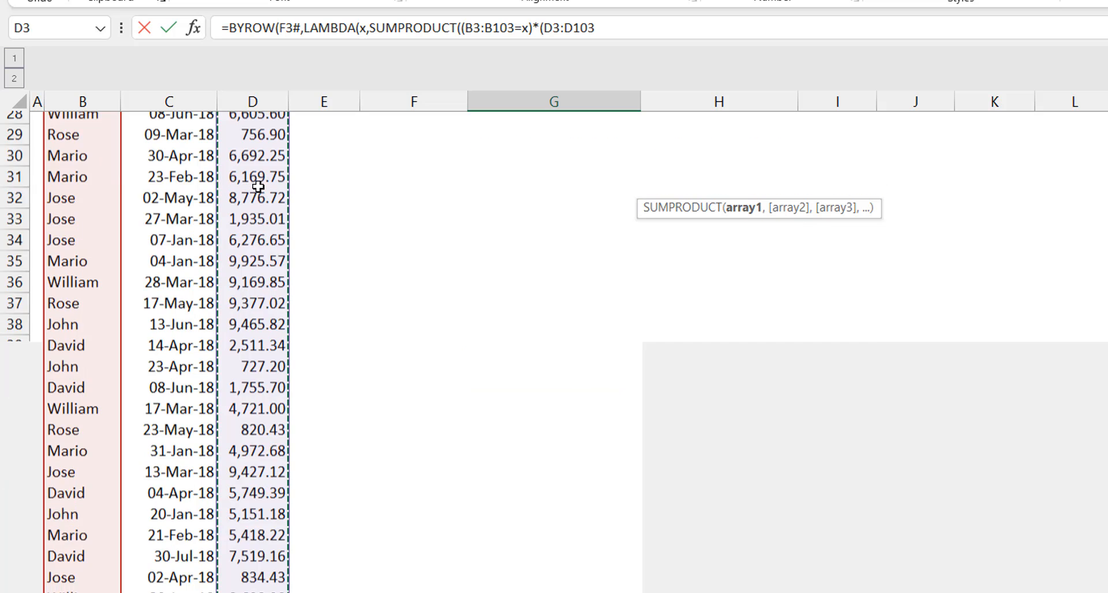
{"action": "key", "text": "ctrl+BackSpace"}
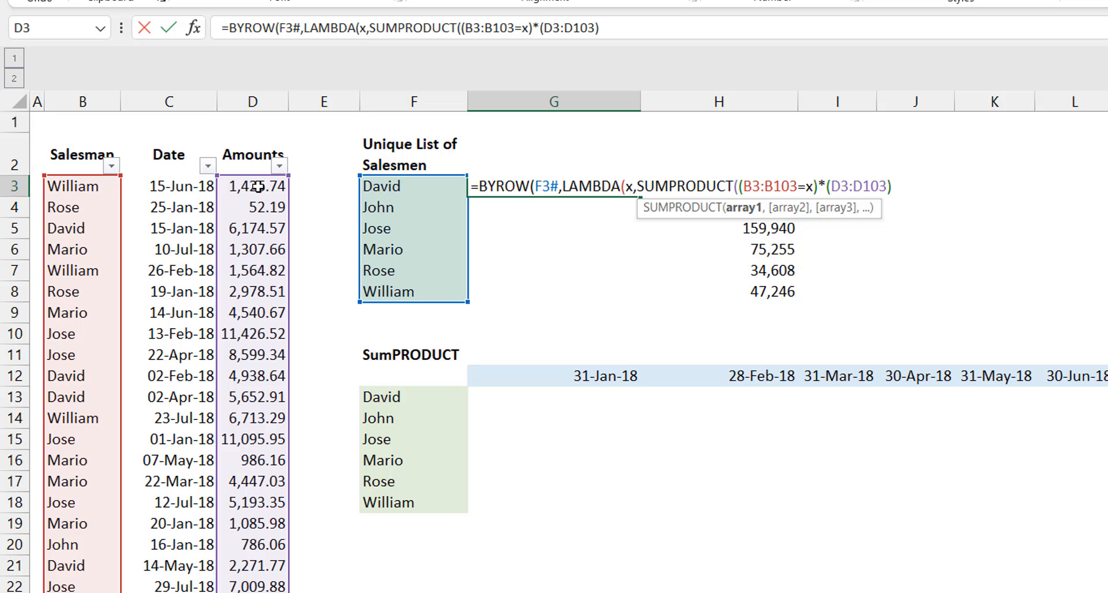
{"action": "type", "text": ")"}
{"action": "key", "text": "BackSpace"}
{"action": "type", "text": ")"}
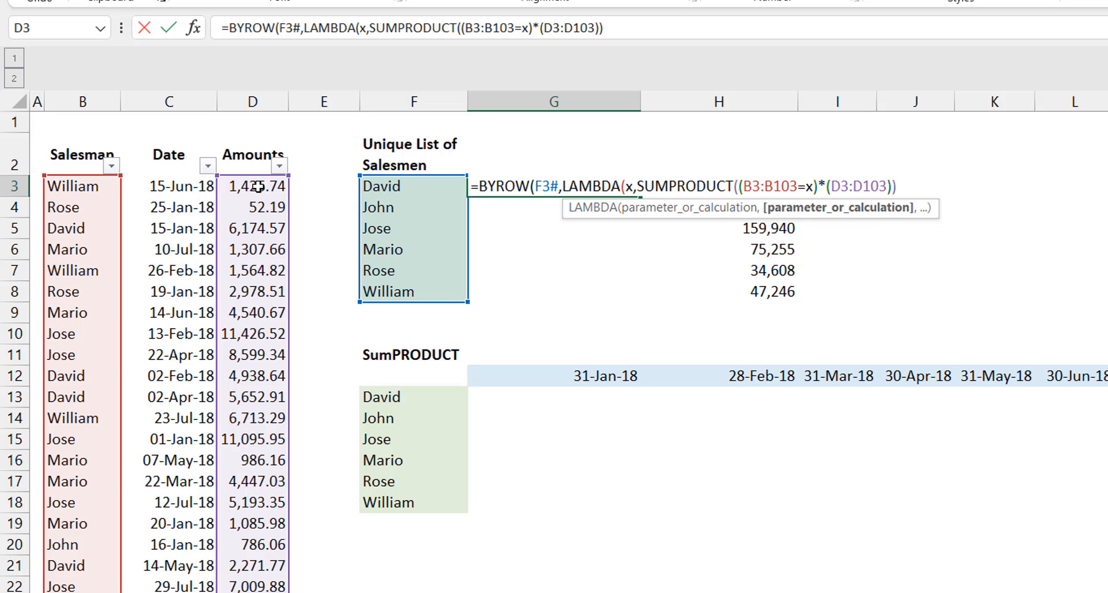
{"action": "type", "text": "))"}
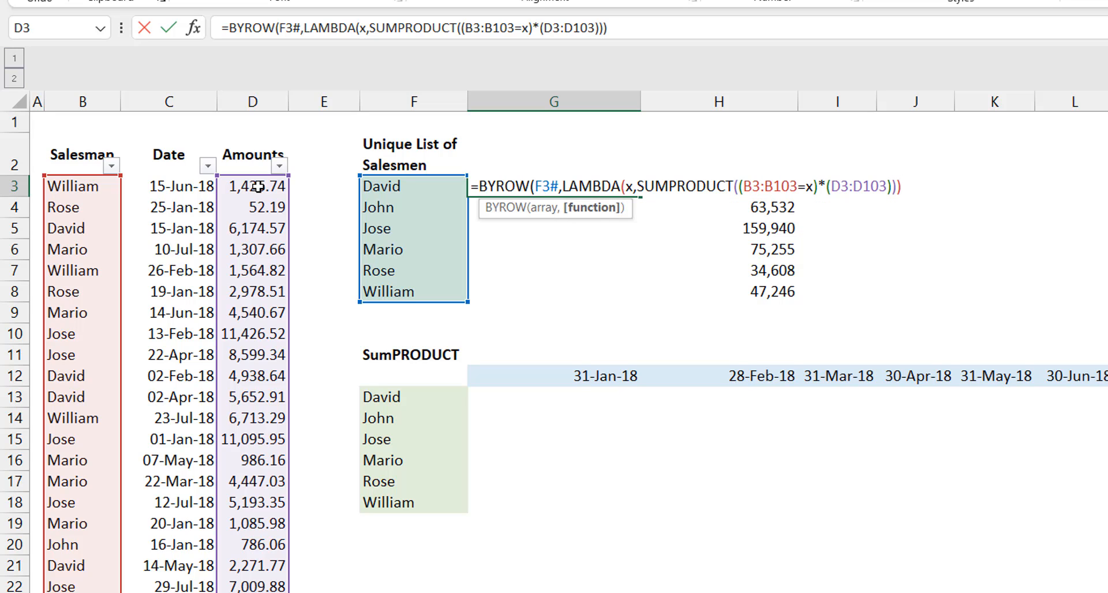
{"action": "key", "text": "ctrl+Return"}
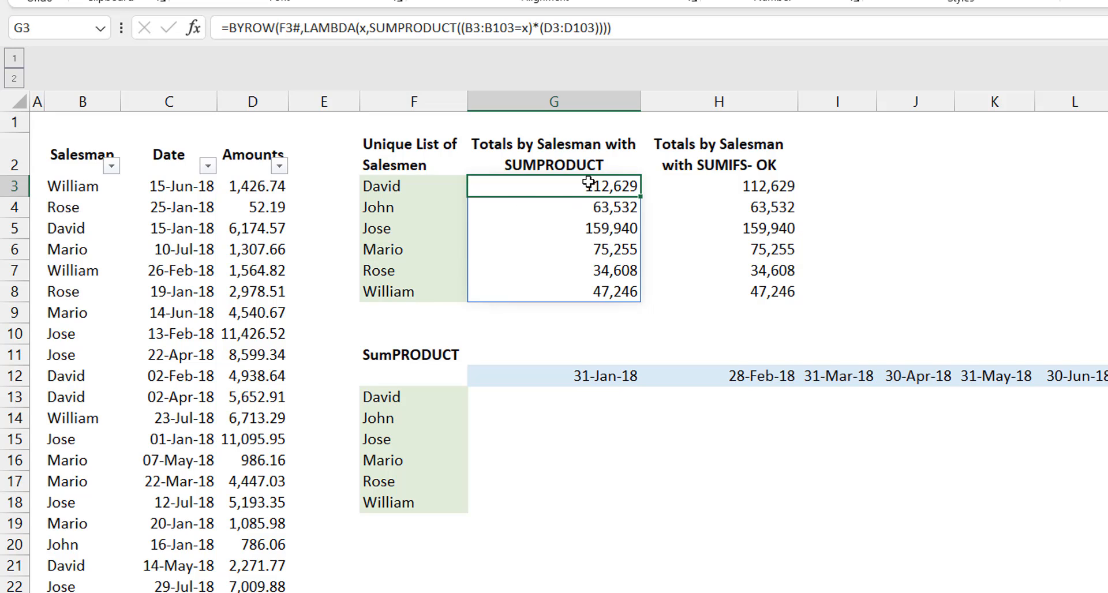
Step: Test the dynamic totals by replacing the salesman in B4 with a new name, and undo the change
{"action": "left_click", "coordinate": [88, 212]}
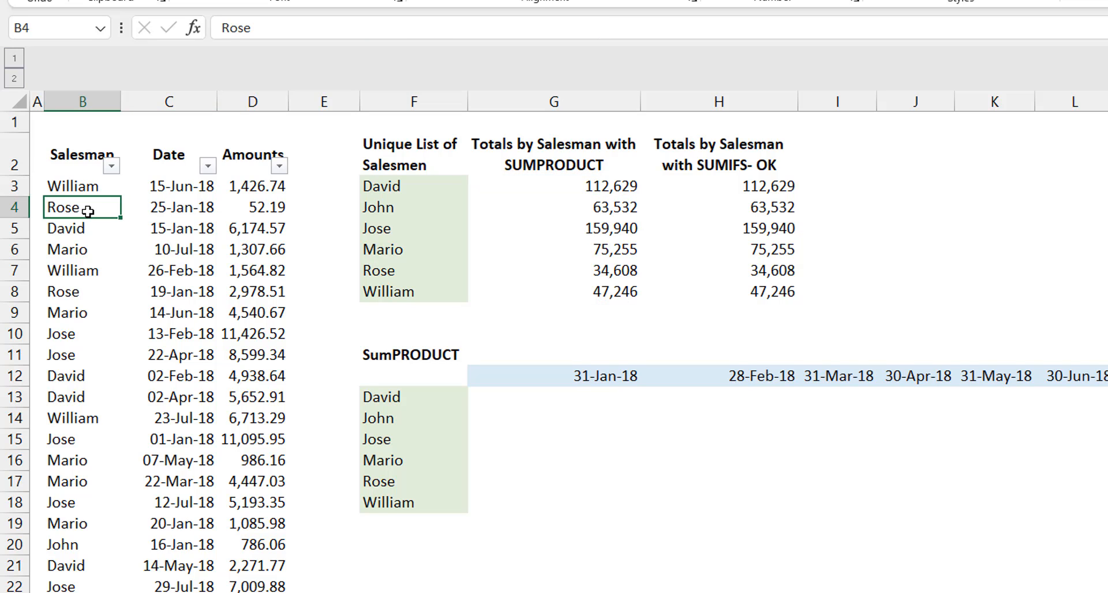
{"action": "type", "text": "Jame"}
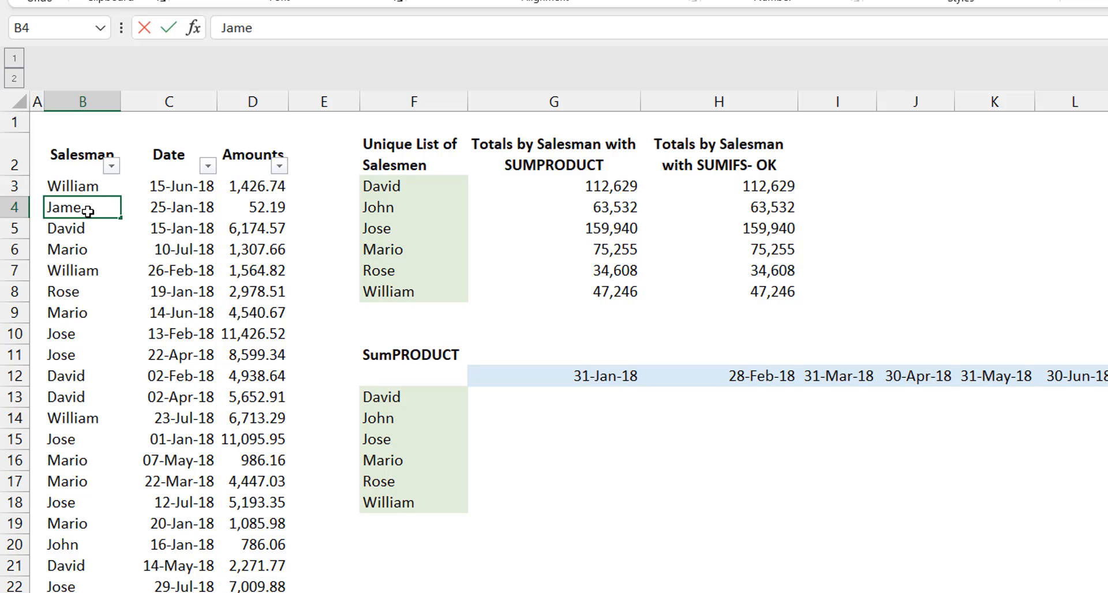
{"action": "type", "text": "s"}
{"action": "key", "text": "Return"}
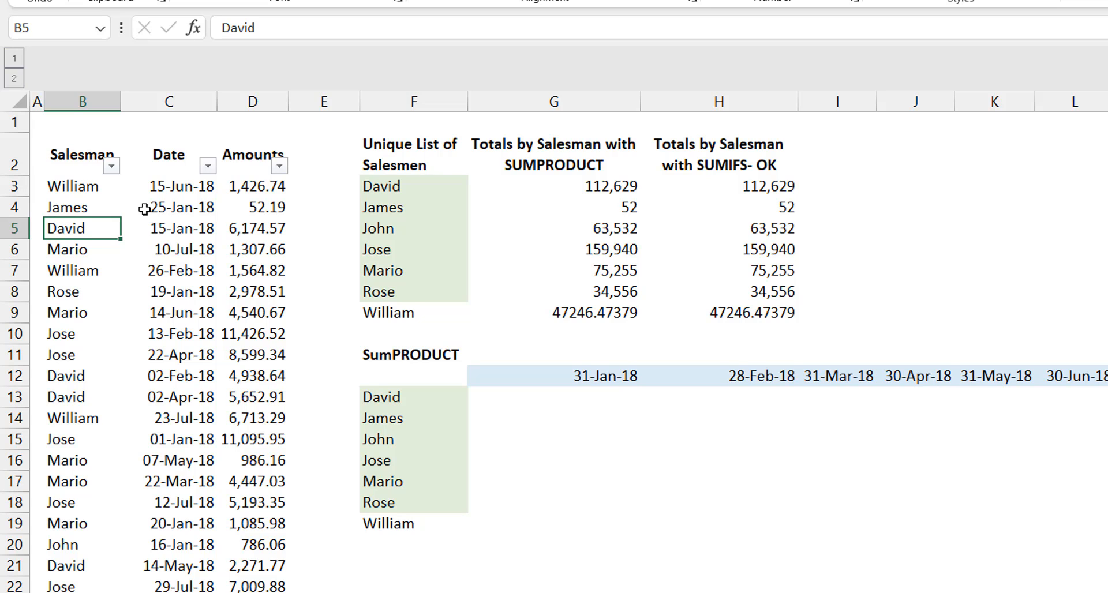
{"action": "key", "text": "ctrl+z"}
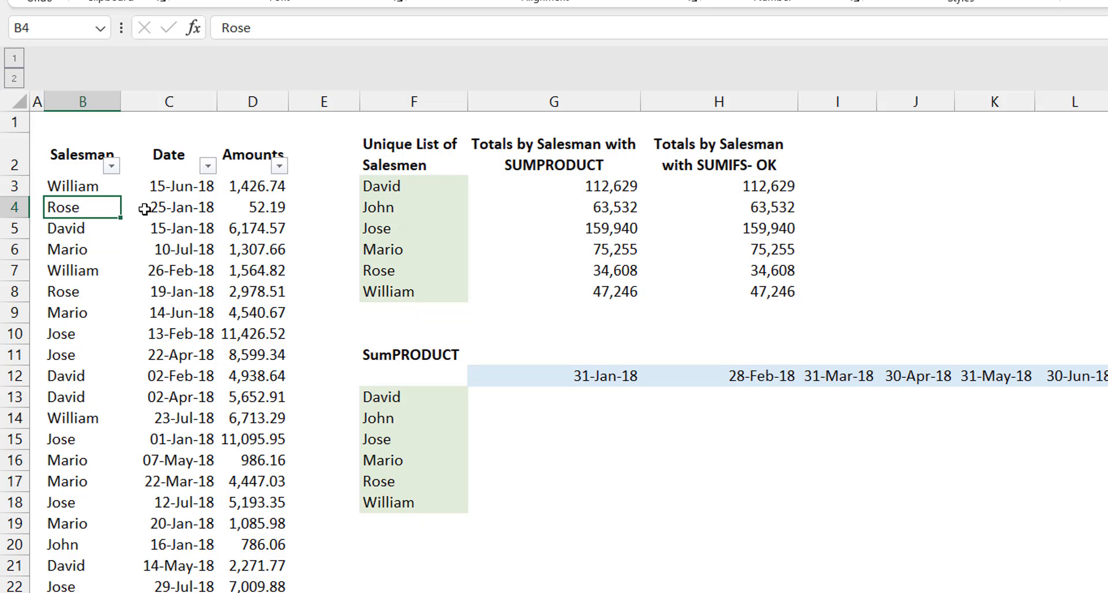
Step: Replace BYROW with MAP in the G3 formula, keeping the same LAMBDA
{"action": "left_click", "coordinate": [578, 189]}
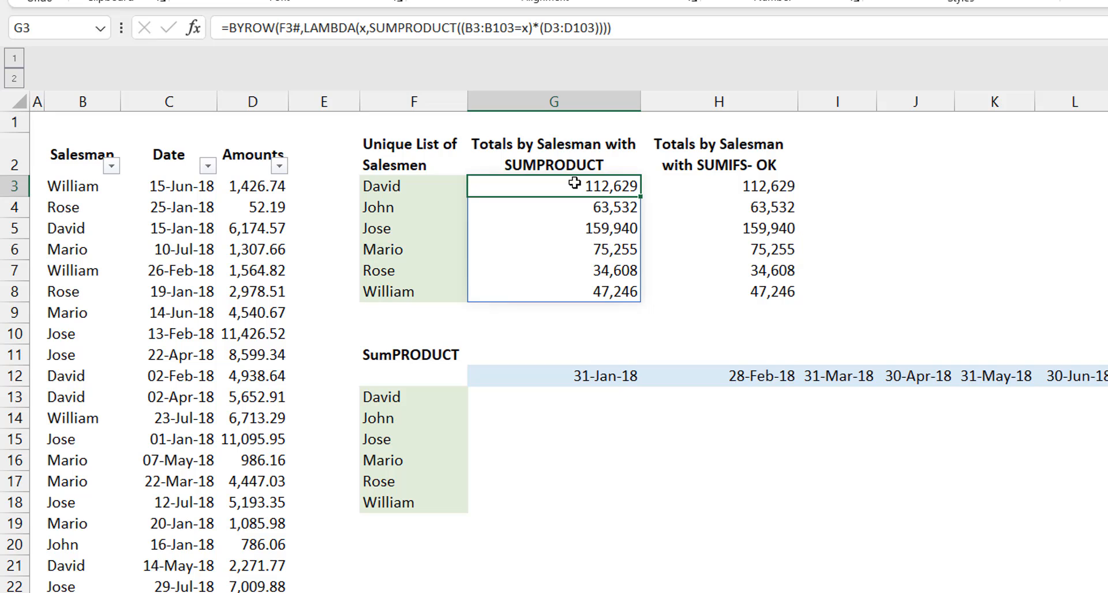
{"action": "left_click_drag", "start_coordinate": [276, 28], "coordinate": [230, 31]}
{"action": "type", "text": "MA"}
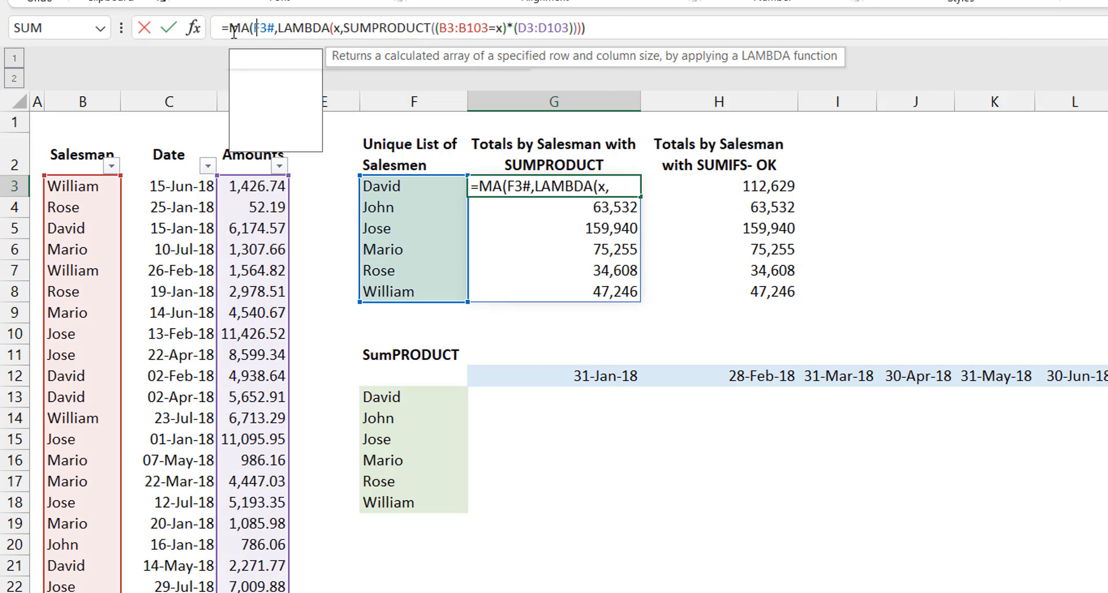
{"action": "type", "text": "P"}
{"action": "key", "text": "ctrl+Return"}
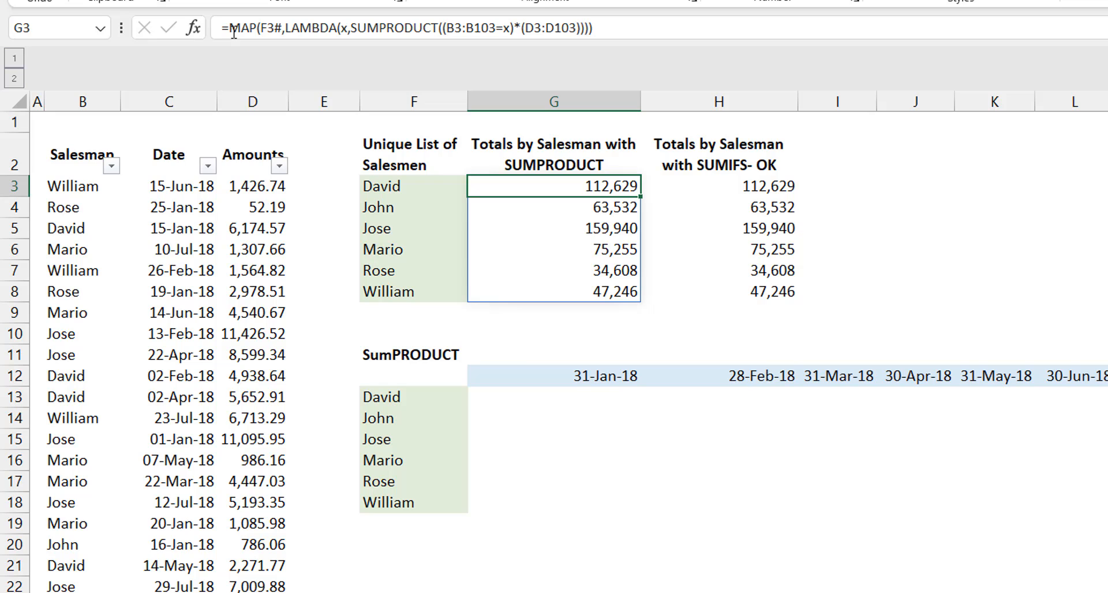
Step: Check the formulas behind the second table's salesmen list in F13 and month-end headers in G12
{"action": "left_click", "coordinate": [544, 398]}
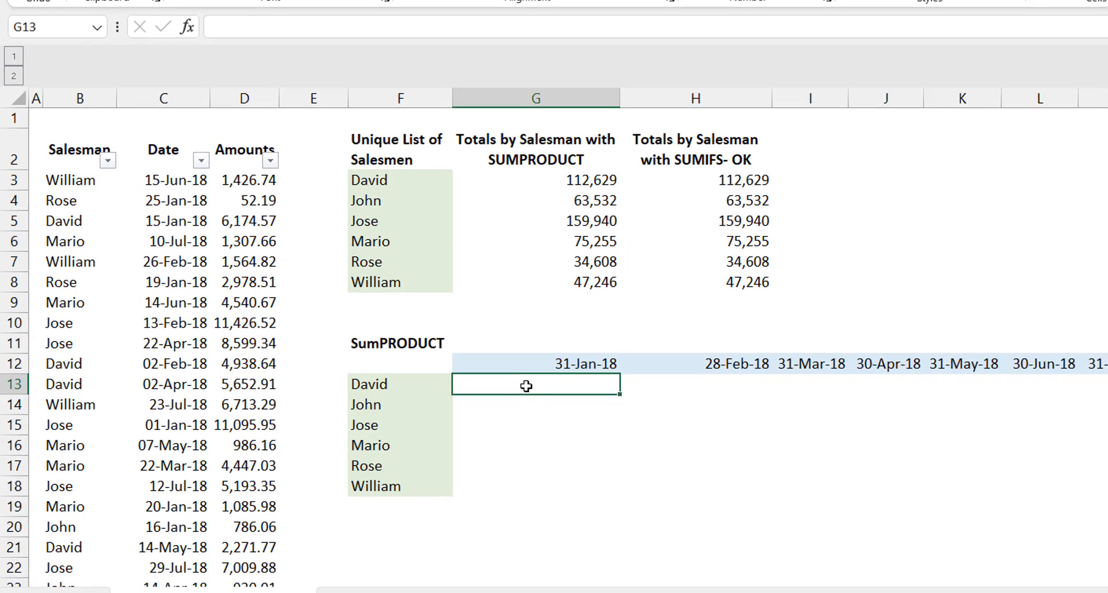
{"action": "left_click", "coordinate": [396, 367]}
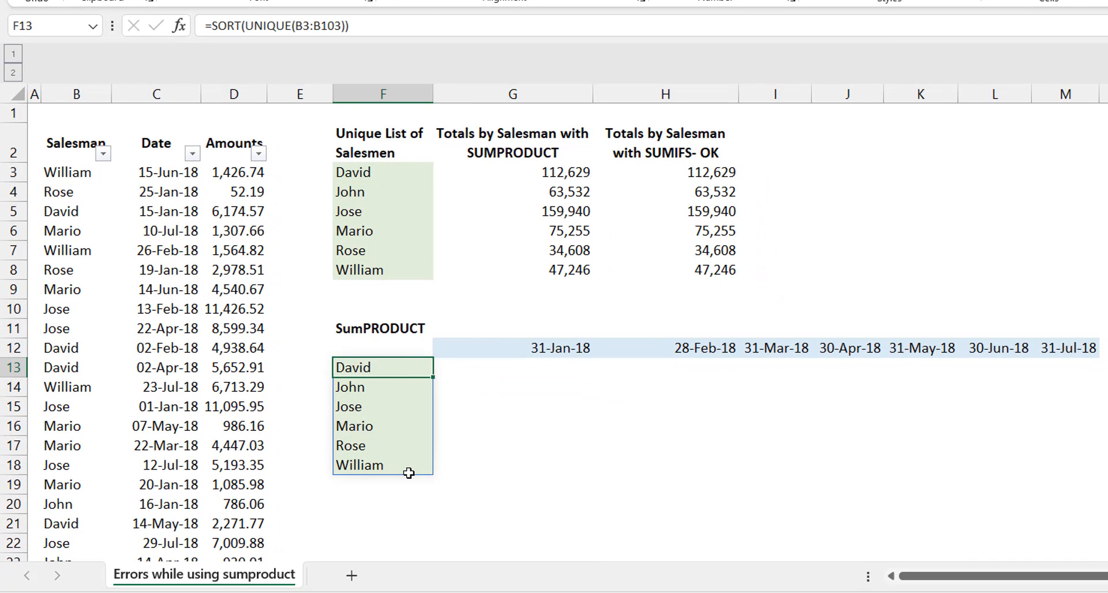
{"action": "left_click", "coordinate": [508, 348]}
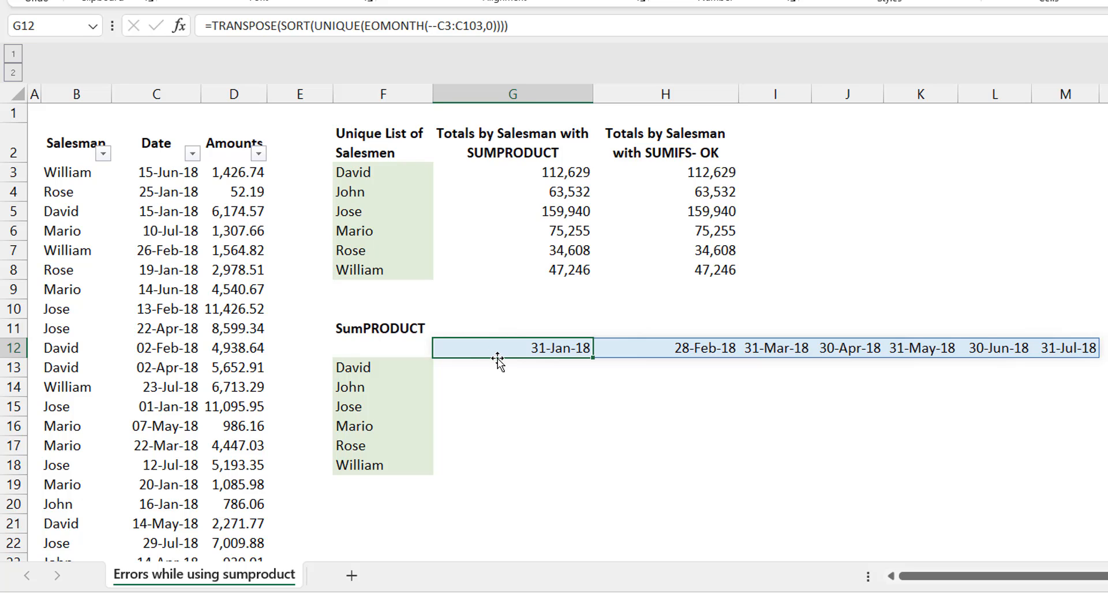
{"action": "left_click", "coordinate": [397, 368]}
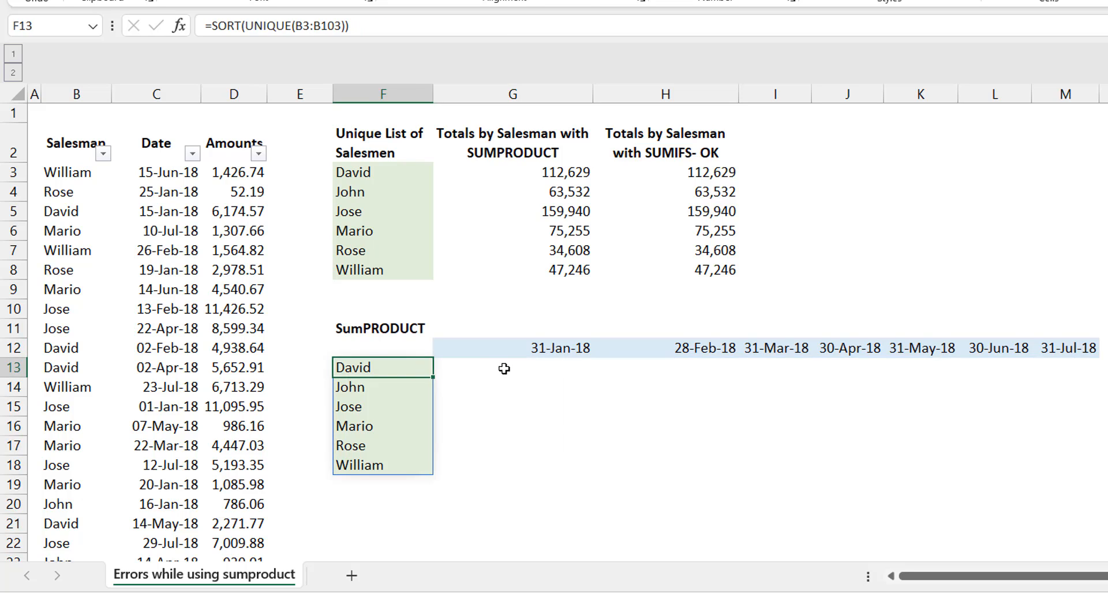
{"action": "left_click_drag", "start_coordinate": [501, 367], "coordinate": [545, 348]}
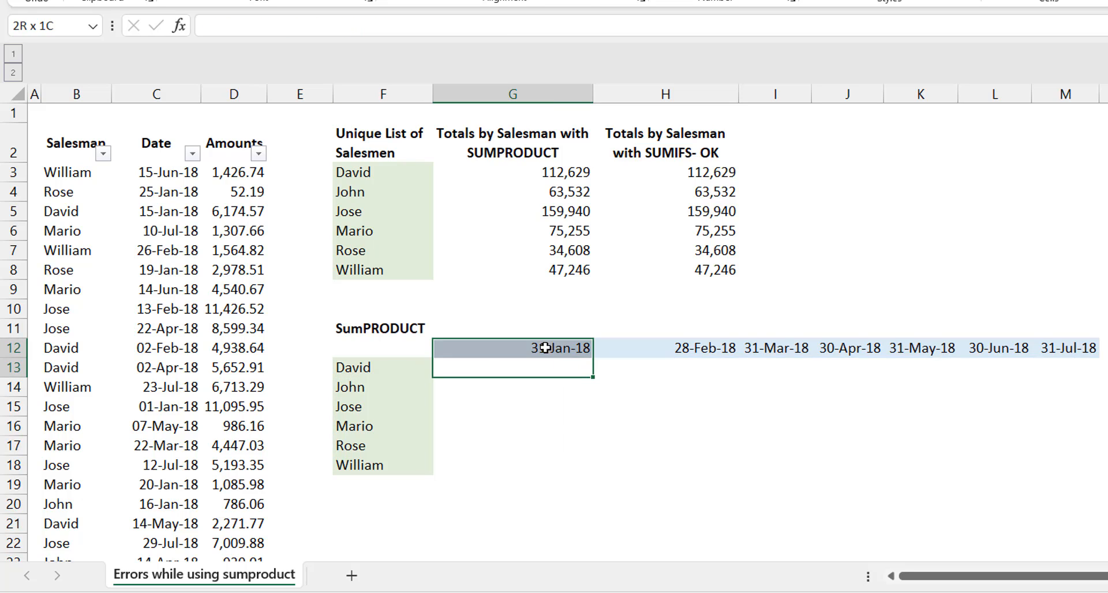
{"action": "left_click", "coordinate": [400, 375]}
{"action": "left_click", "coordinate": [400, 387]}
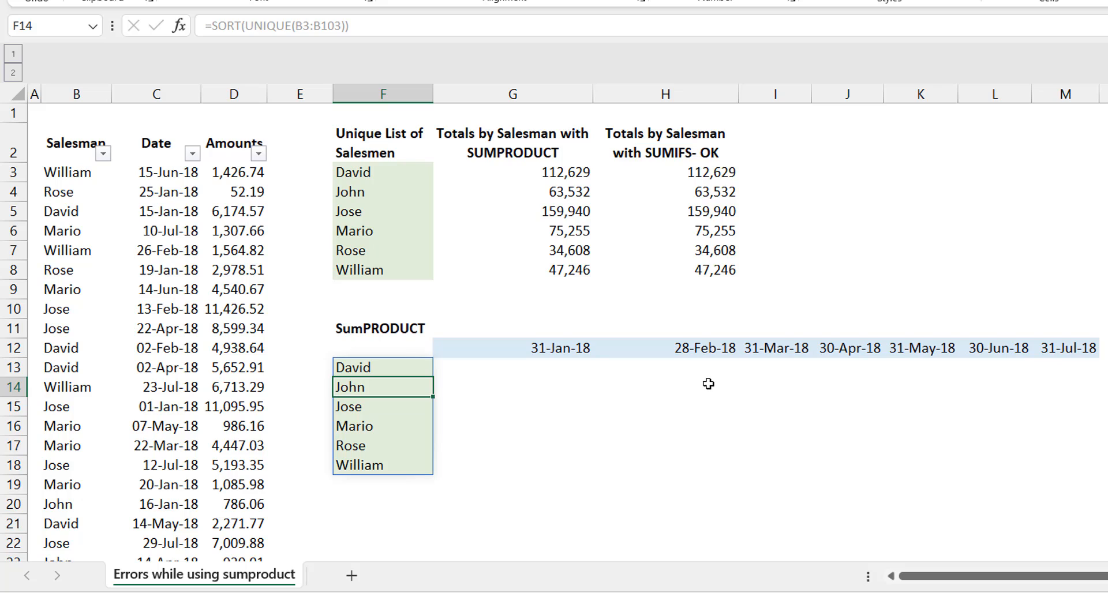
{"action": "left_click", "coordinate": [709, 384]}
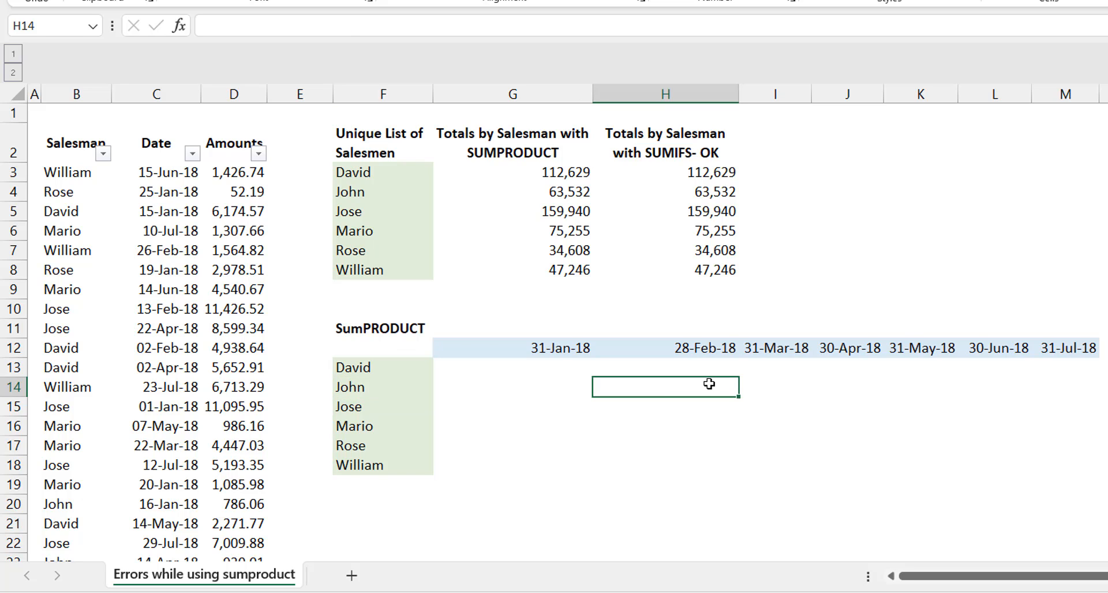
Step: Shade the empty results grid G13:M18 of the second table with a light gold fill
{"action": "left_click_drag", "start_coordinate": [566, 367], "coordinate": [1092, 464]}
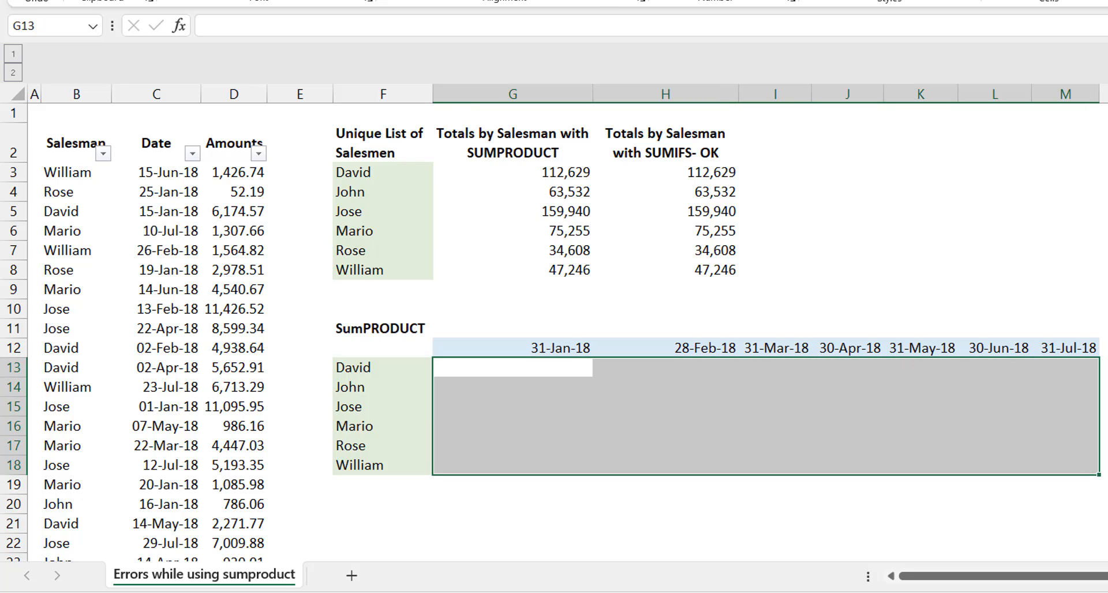
{"action": "left_click", "coordinate": [323, 1]}
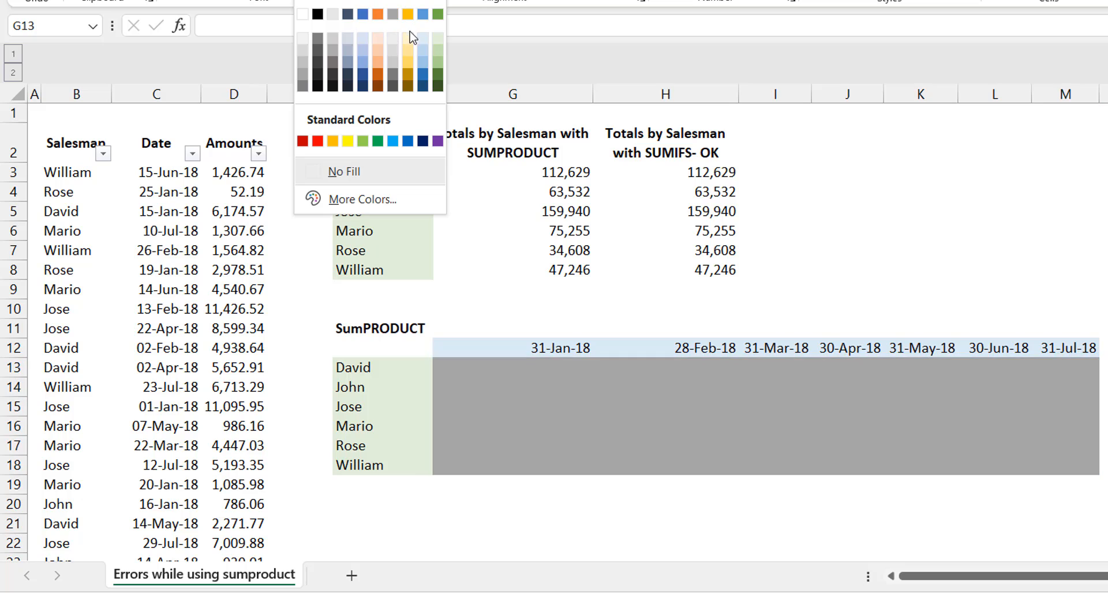
{"action": "left_click", "coordinate": [409, 39]}
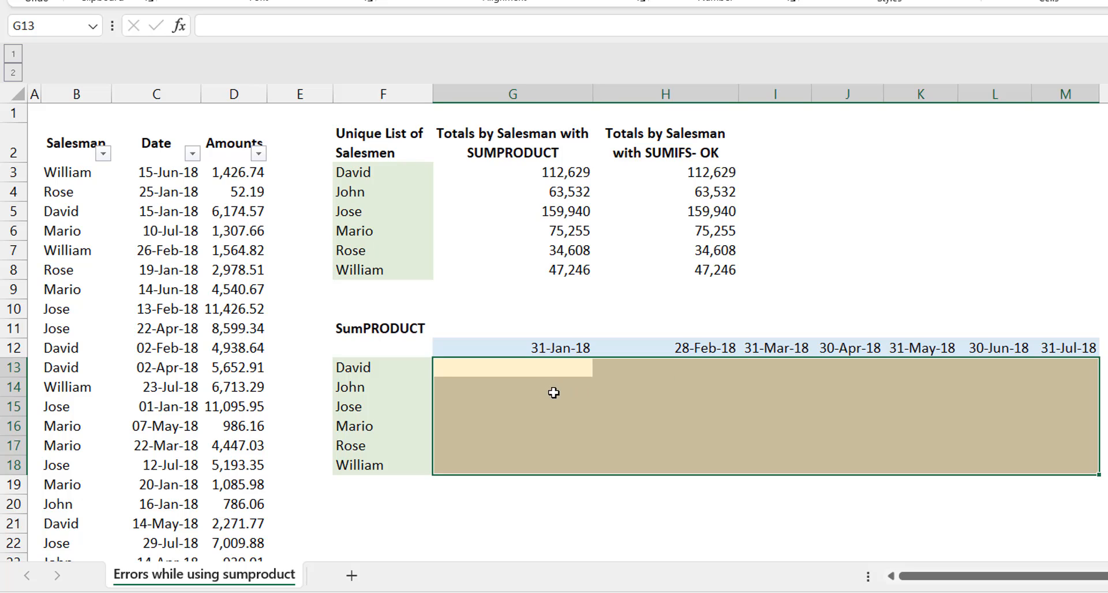
Step: Start a MAKEARRAY formula in G13 and set its rows argument to COUNTA(F13#)
{"action": "left_click", "coordinate": [479, 372]}
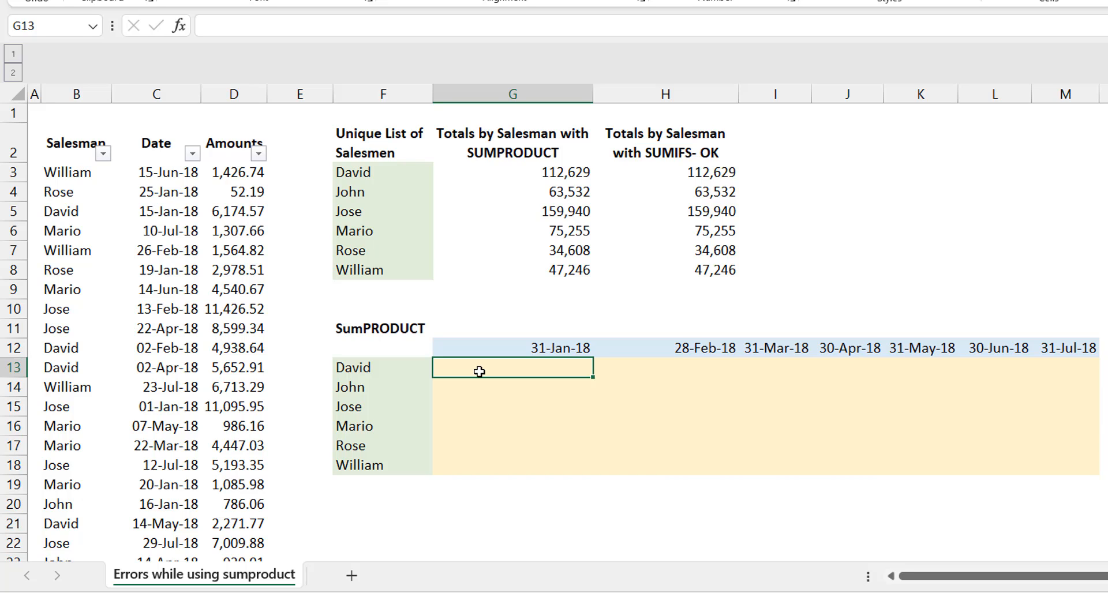
{"action": "type", "text": "=makea"}
{"action": "key", "text": "Tab"}
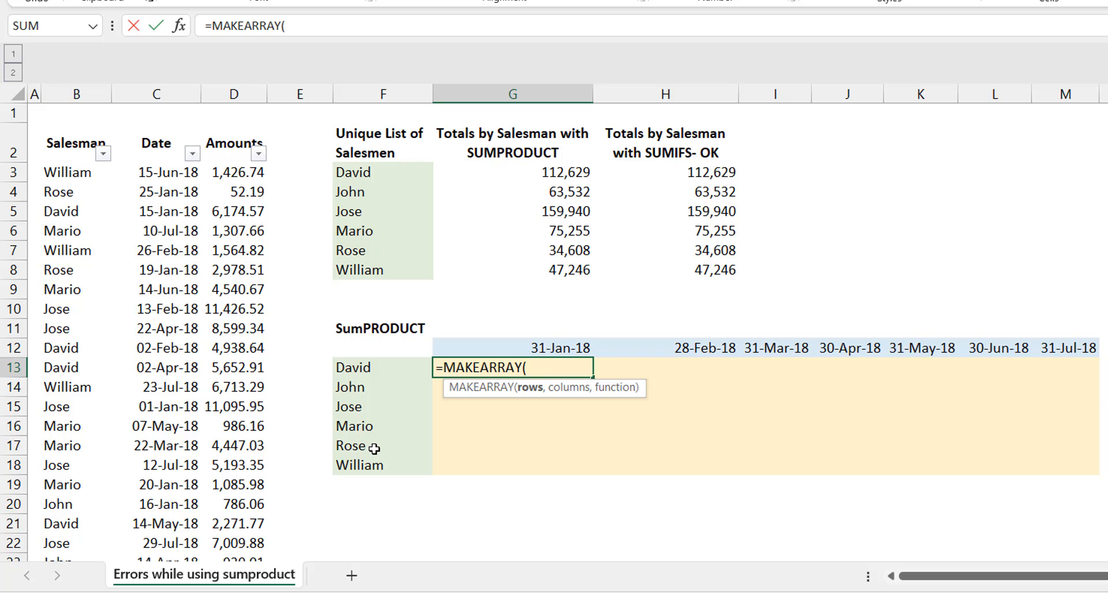
{"action": "type", "text": "counta"}
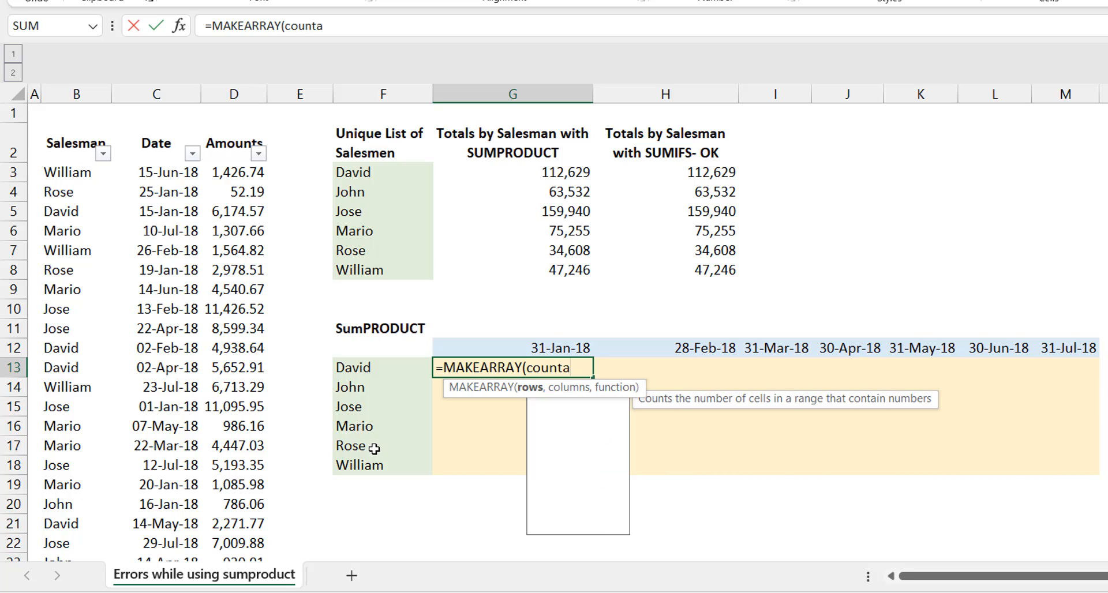
{"action": "key", "text": "Tab"}
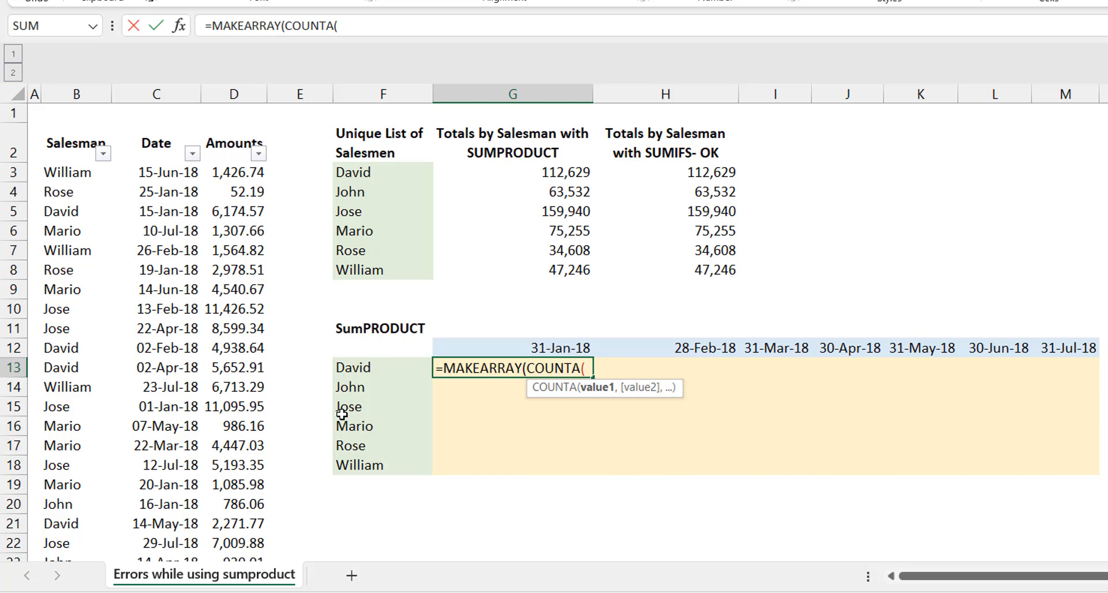
{"action": "left_click", "coordinate": [374, 367]}
{"action": "type", "text": "#"}
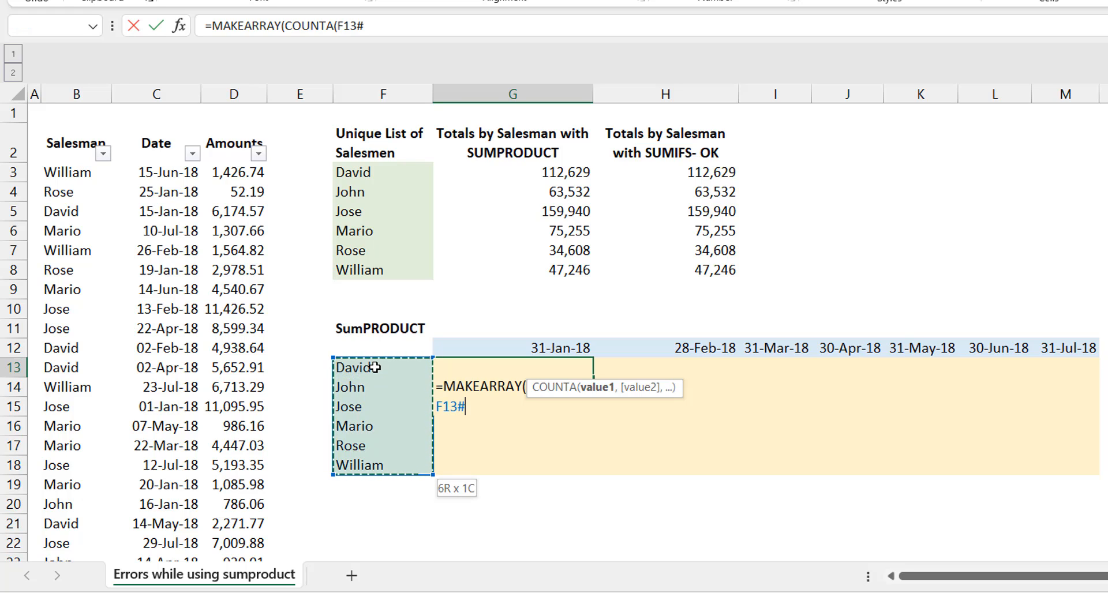
{"action": "type", "text": ")"}
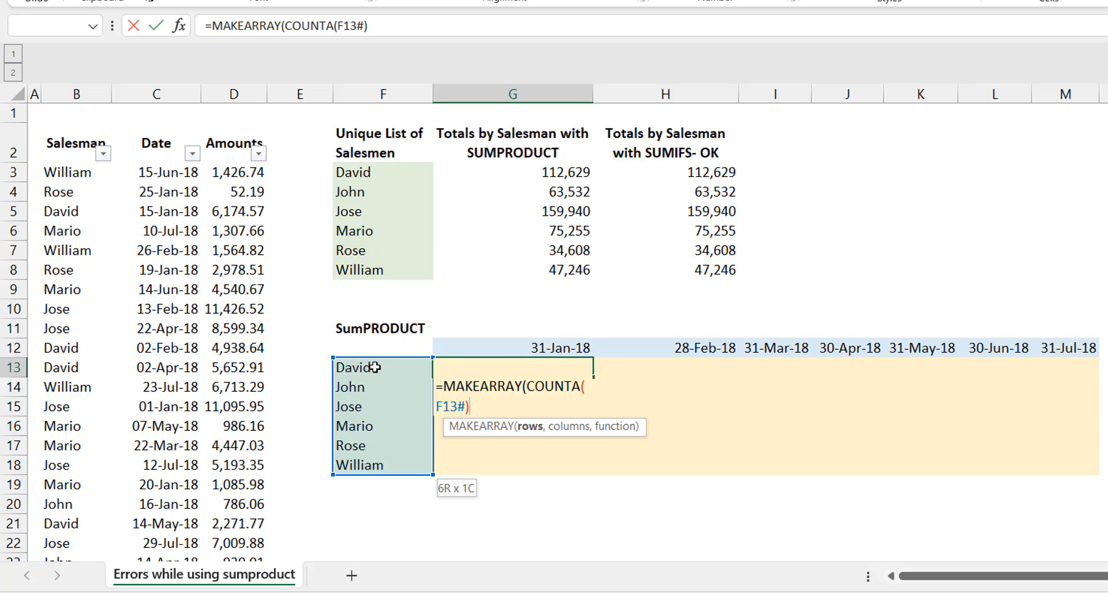
{"action": "type", "text": ","}
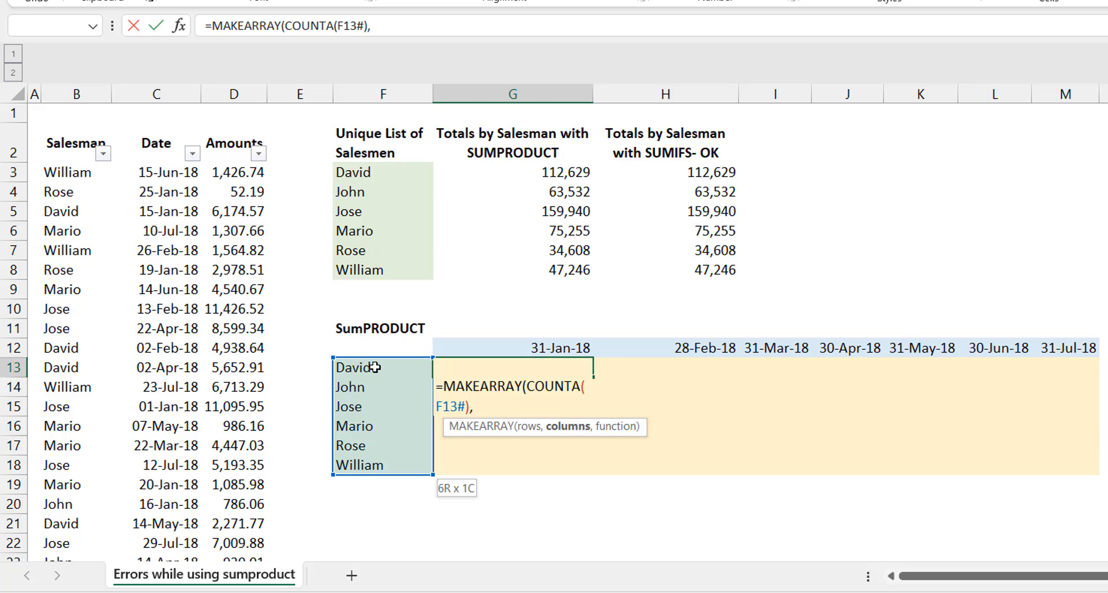
{"action": "type", "text": "counta("}
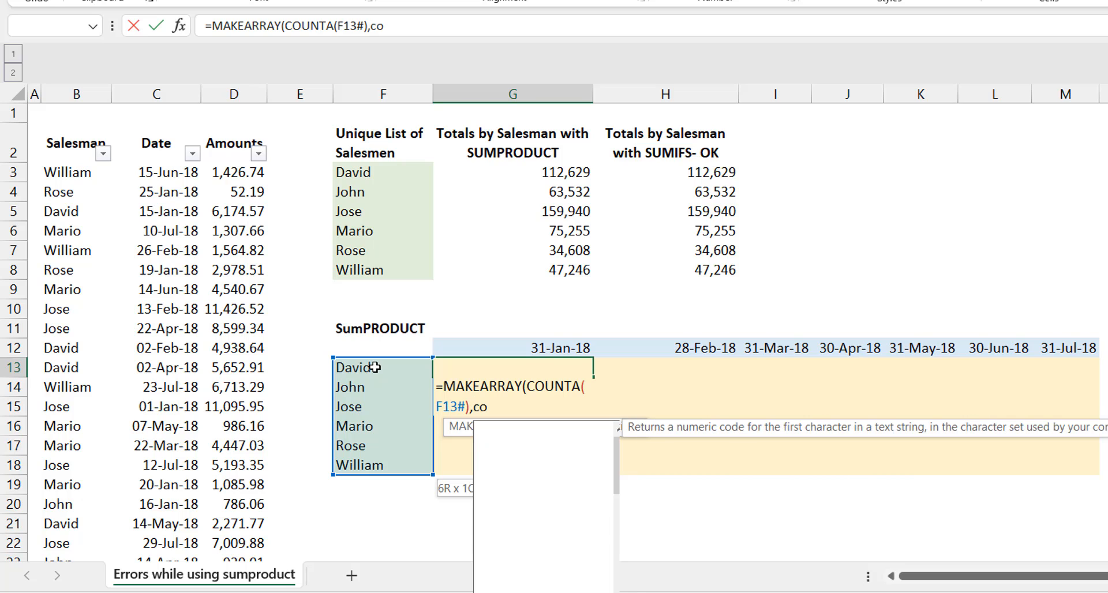
Step: Set the MAKEARRAY columns argument to COUNTA(G12#), counting the spilled month-end headers
{"action": "left_click", "coordinate": [503, 345]}
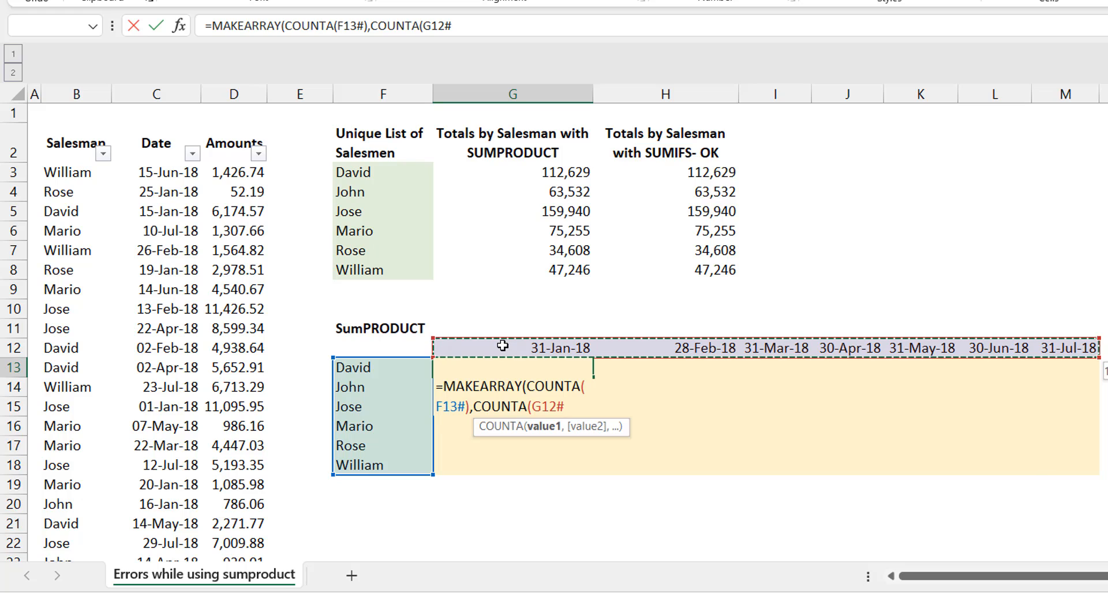
{"action": "type", "text": ")"}
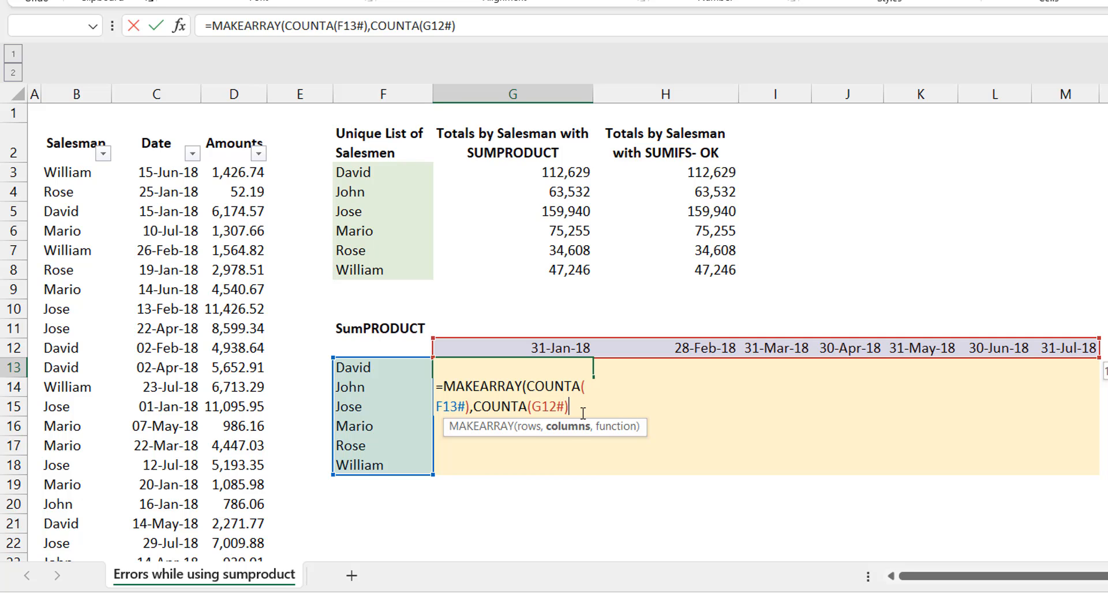
{"action": "type", "text": ","}
{"action": "type", "text": "lambda"}
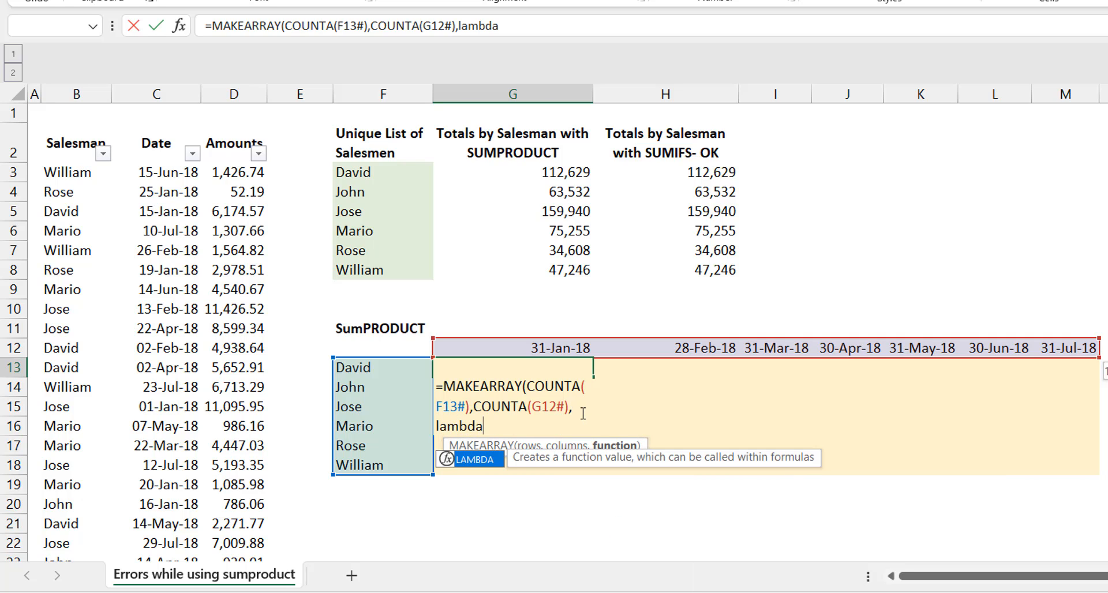
Step: Add a LAMBDA with parameters r and c as the MAKEARRAY function, and open SUMPRODUCT as its calculation
{"action": "key", "text": "Tab"}
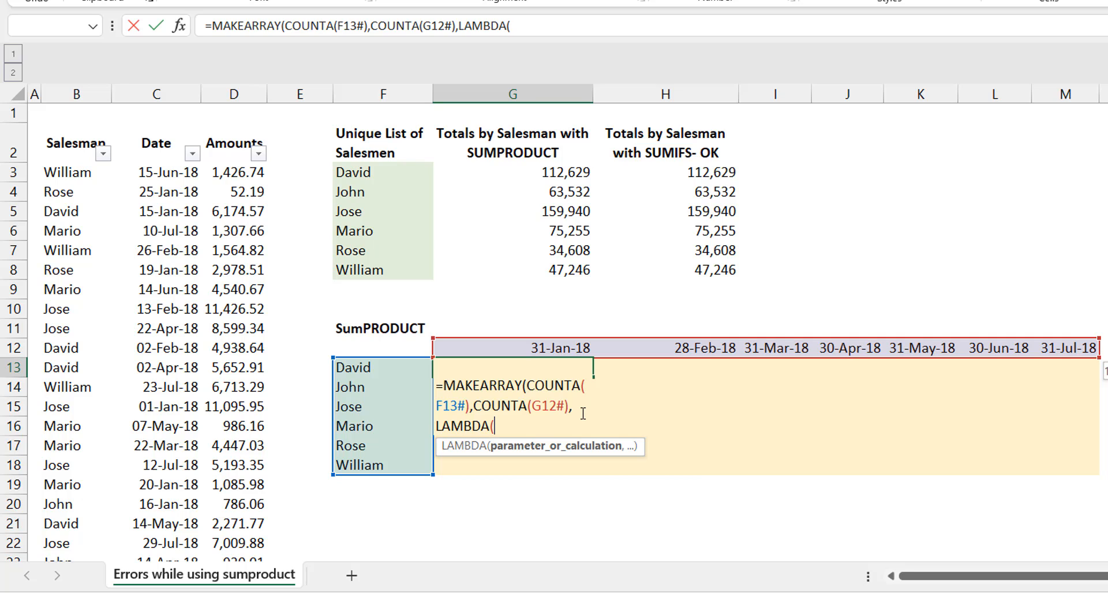
{"action": "type", "text": "r,c"}
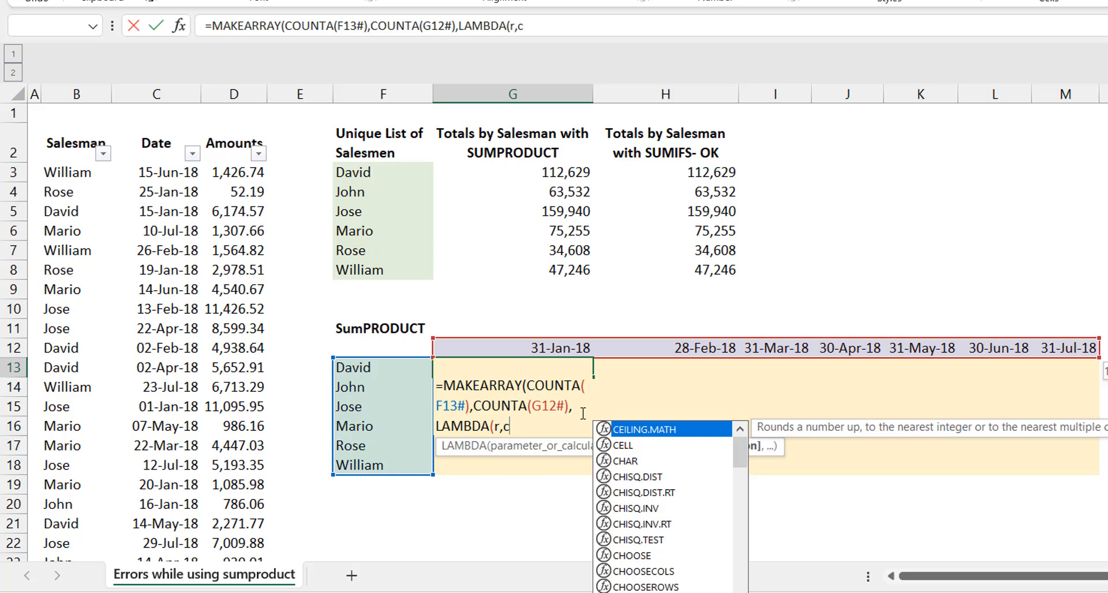
{"action": "type", "text": ","}
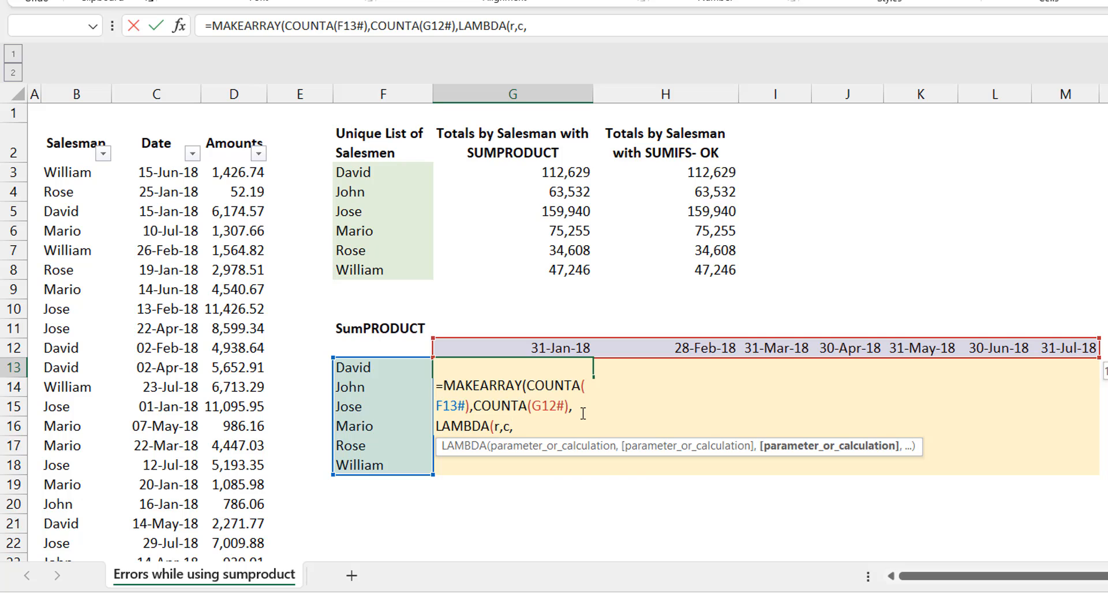
{"action": "type", "text": "Sum"}
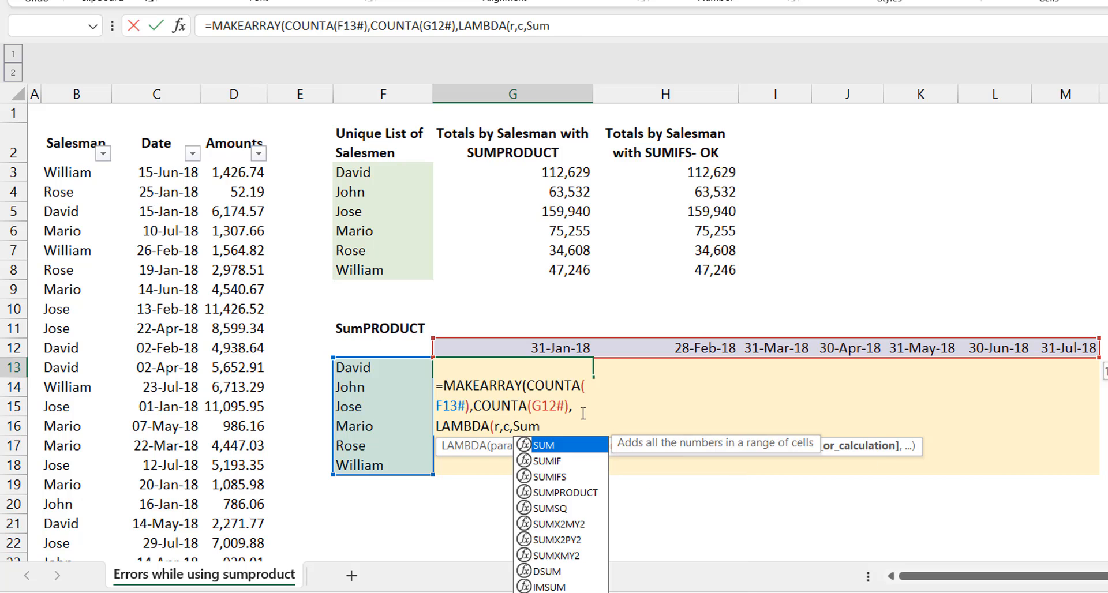
{"action": "type", "text": "product"}
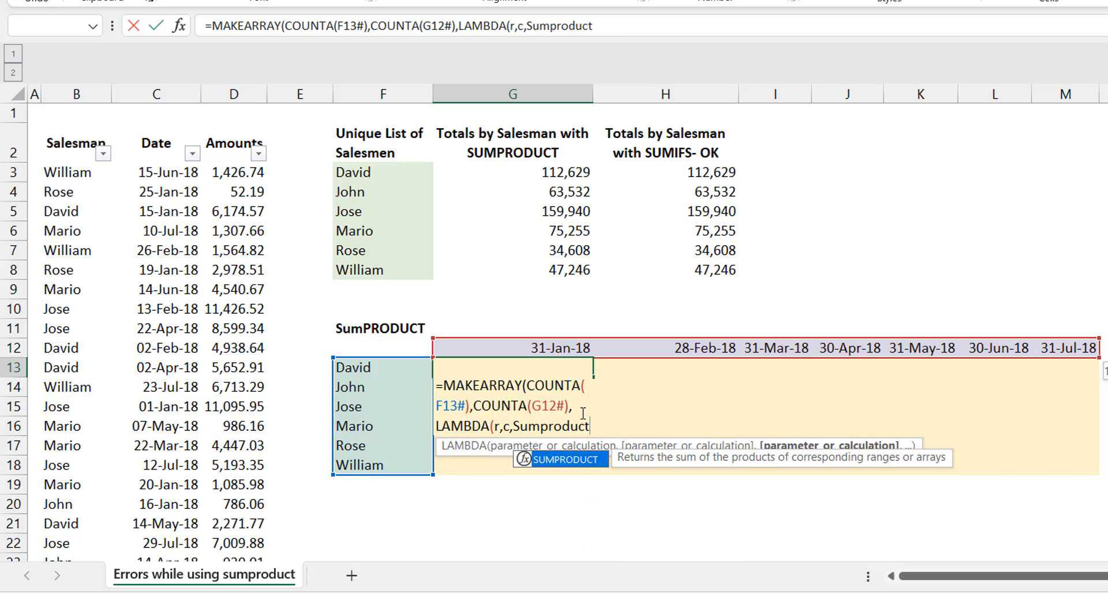
{"action": "key", "text": "Tab"}
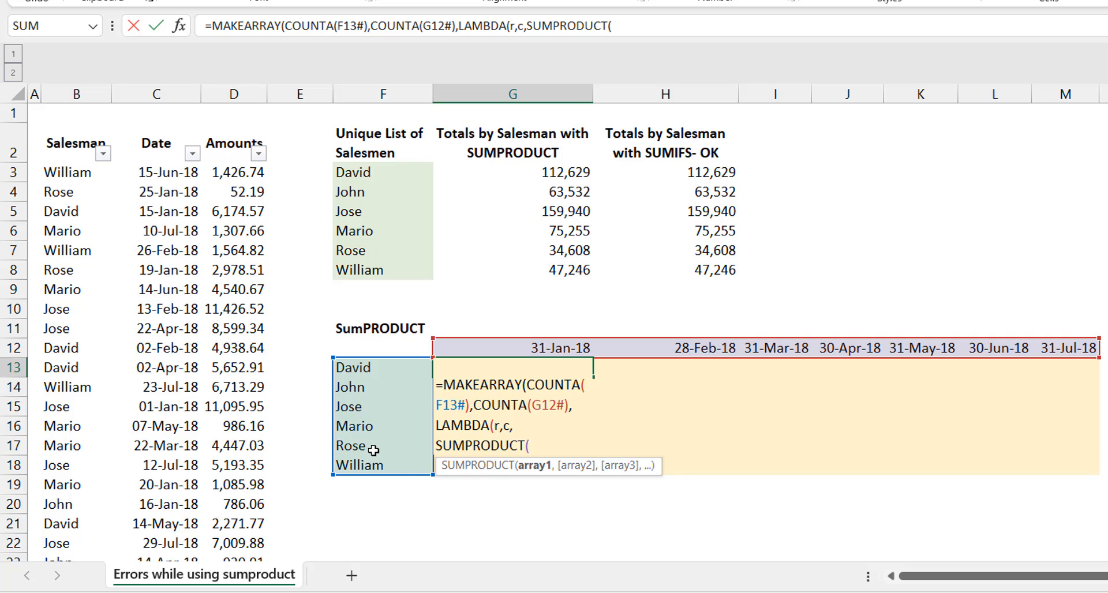
Step: Add the bracketed salesman condition to SUMPRODUCT, comparing B3:B103 with INDEX(F13#,r)
{"action": "type", "text": "("}
{"action": "left_click", "coordinate": [76, 171]}
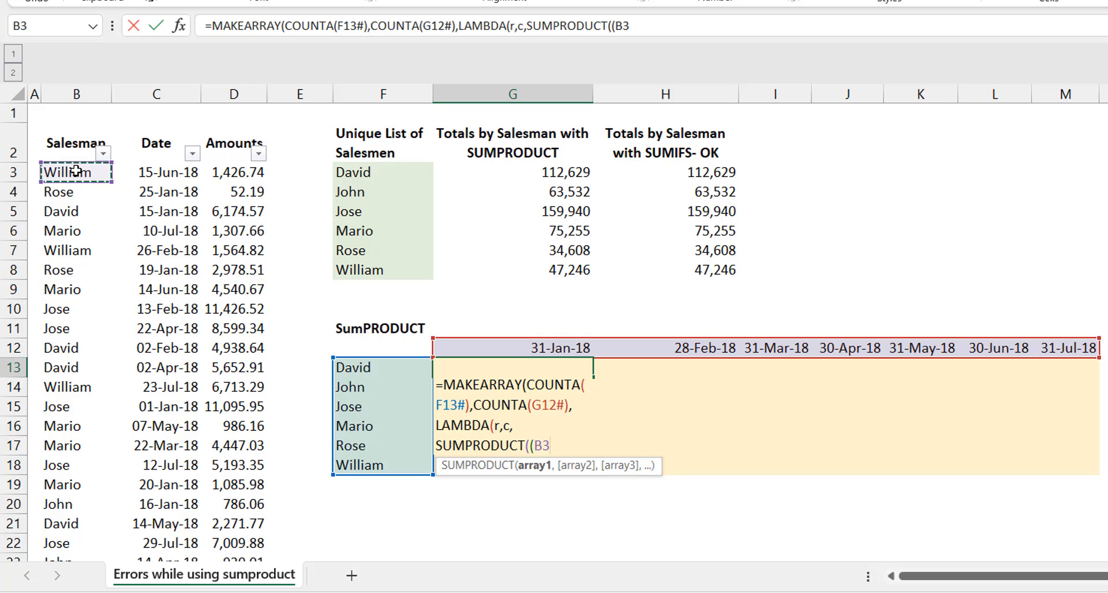
{"action": "key", "text": "ctrl+shift+Down"}
{"action": "key", "text": "ctrl+BackSpace"}
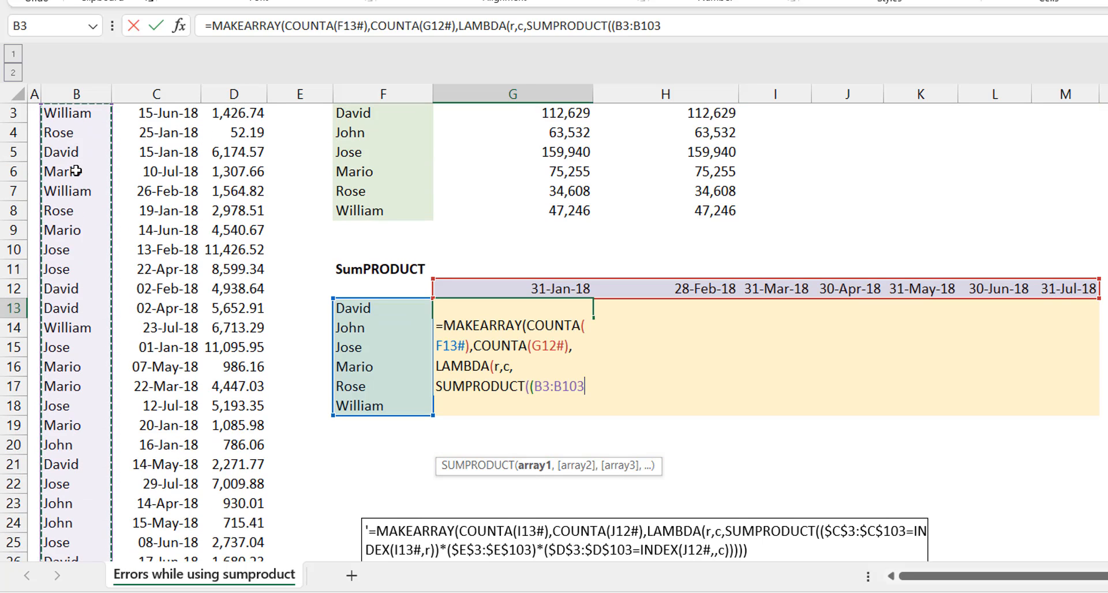
{"action": "type", "text": "="}
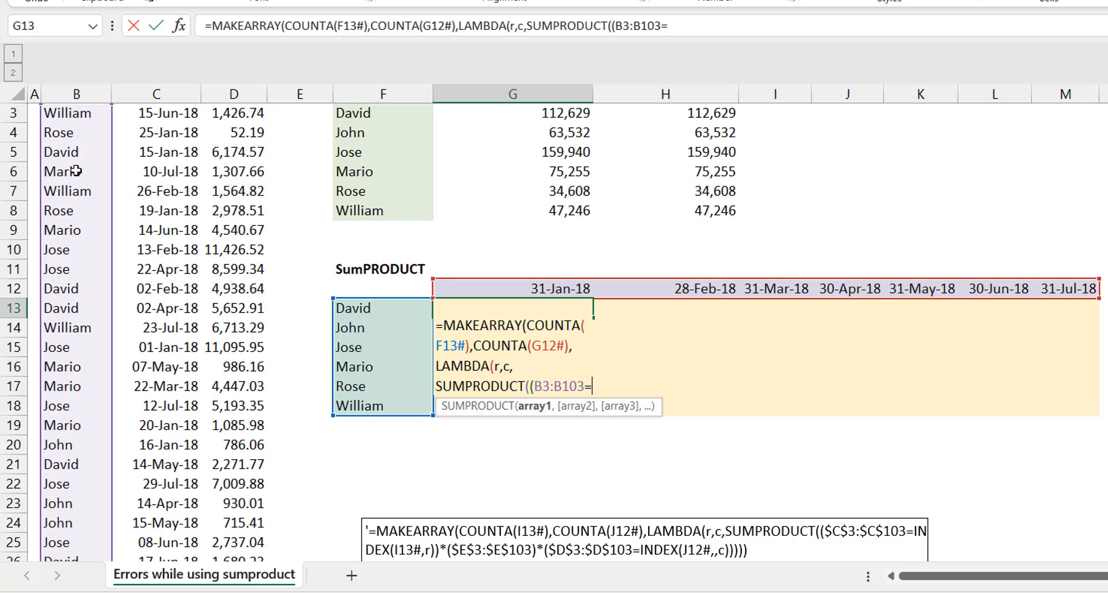
{"action": "type", "text": "index"}
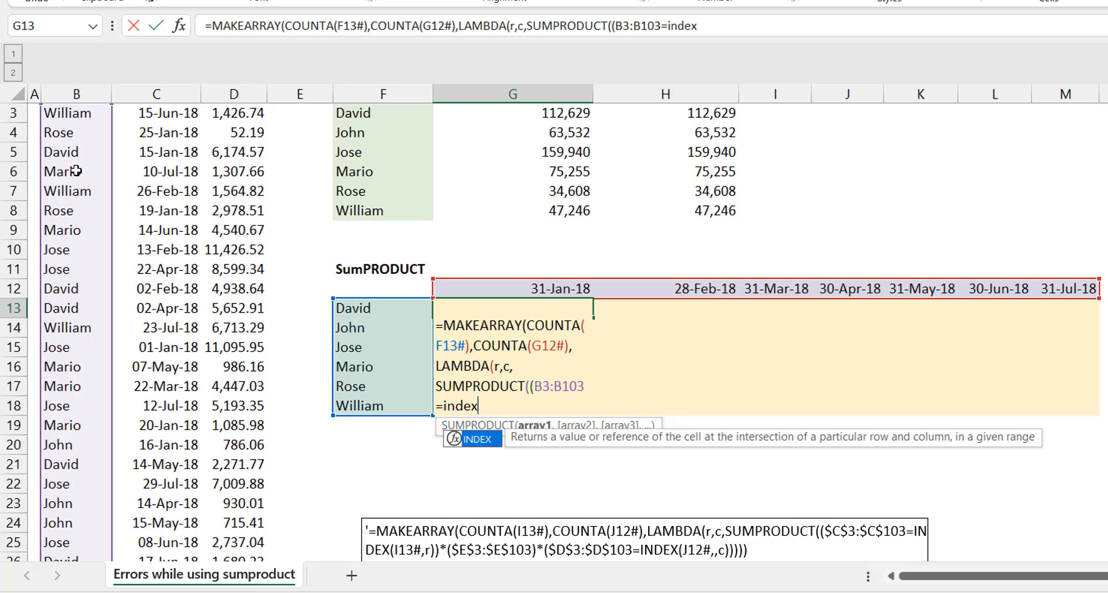
{"action": "key", "text": "Tab"}
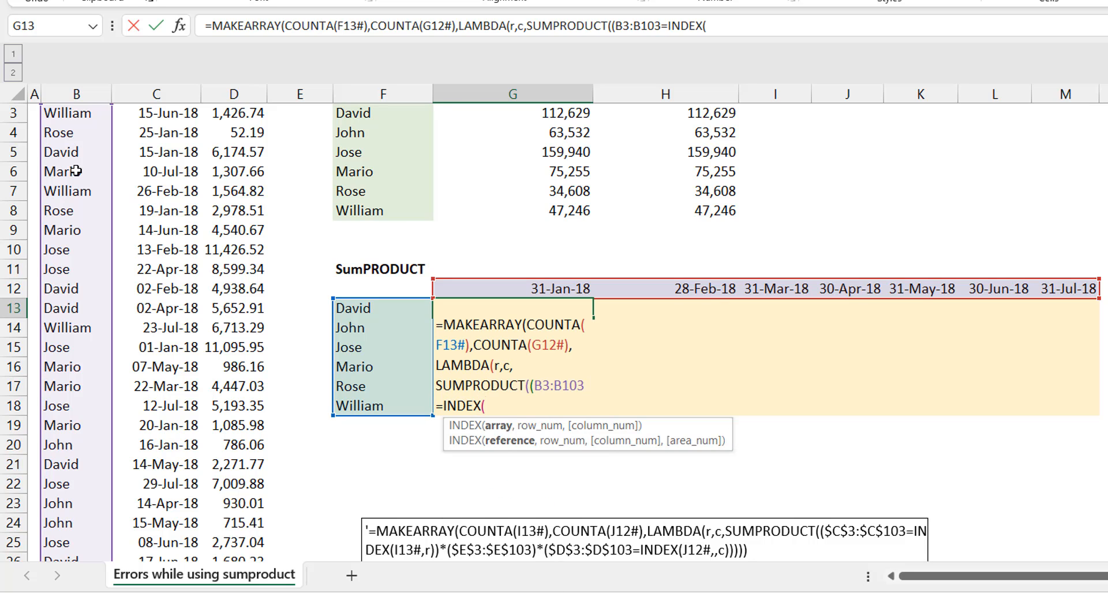
{"action": "left_click", "coordinate": [390, 308]}
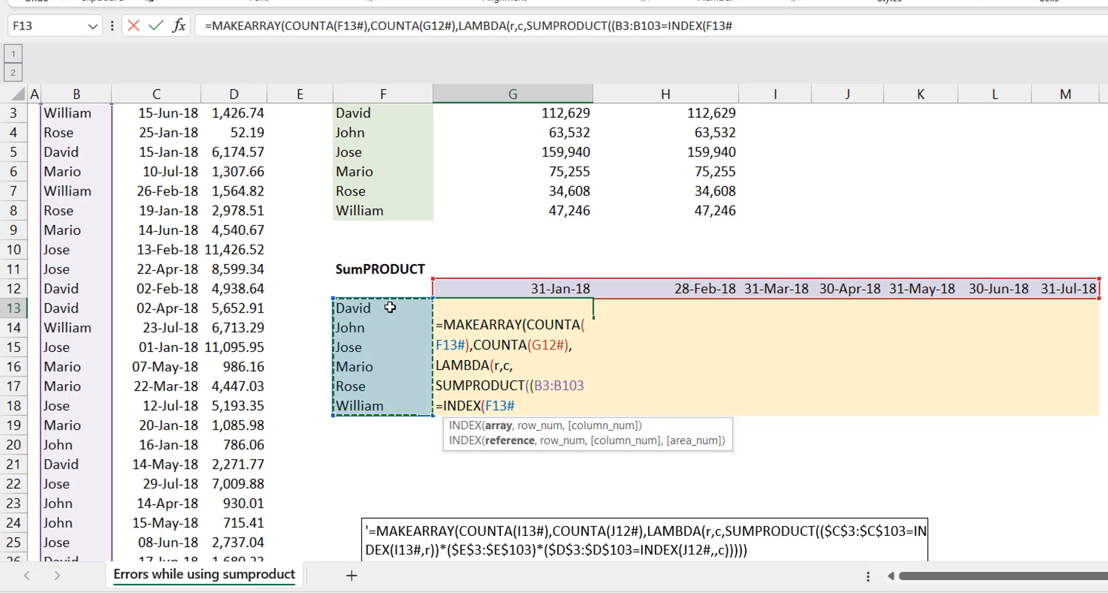
{"action": "type", "text": ",r)"}
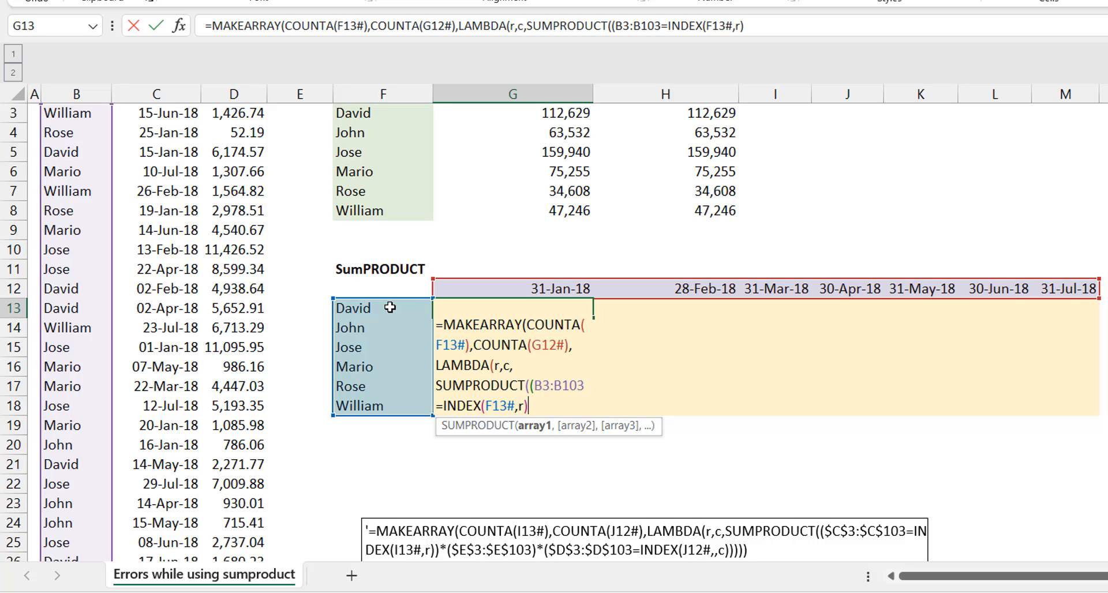
{"action": "type", "text": ")*("}
Step: Multiply the salesman condition in SUMPRODUCT by a second bracketed condition that starts with the date range C3:C103
{"action": "left_click", "coordinate": [170, 155]}
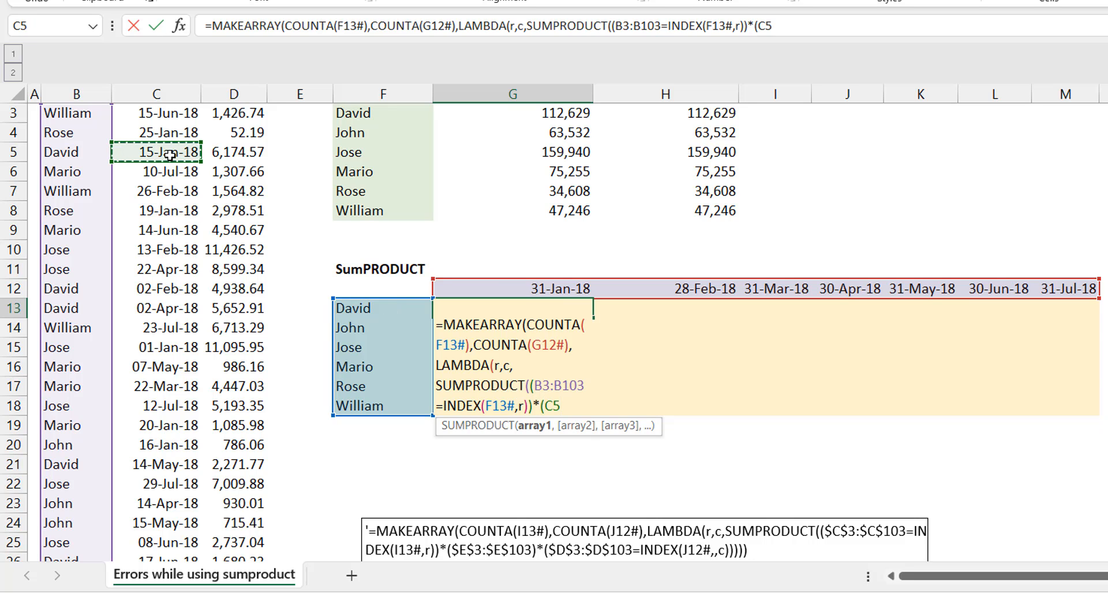
{"action": "scroll", "coordinate": [170, 154], "scroll_direction": "up", "scroll_amount": 1}
{"action": "left_click", "coordinate": [170, 155]}
{"action": "key", "text": "ctrl+shift+Down"}
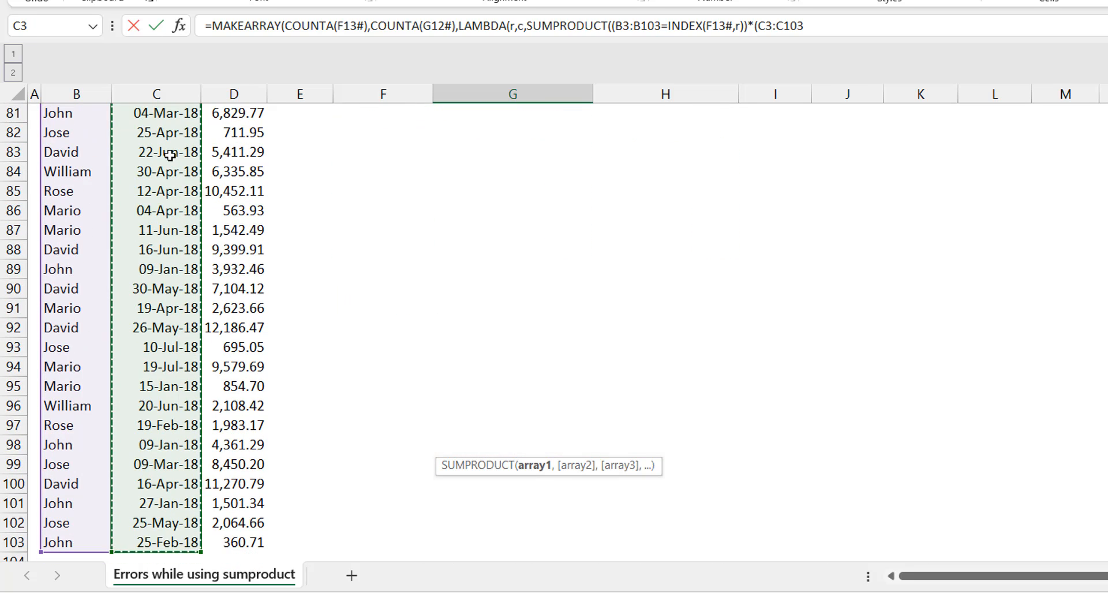
{"action": "key", "text": "ctrl+BackSpace"}
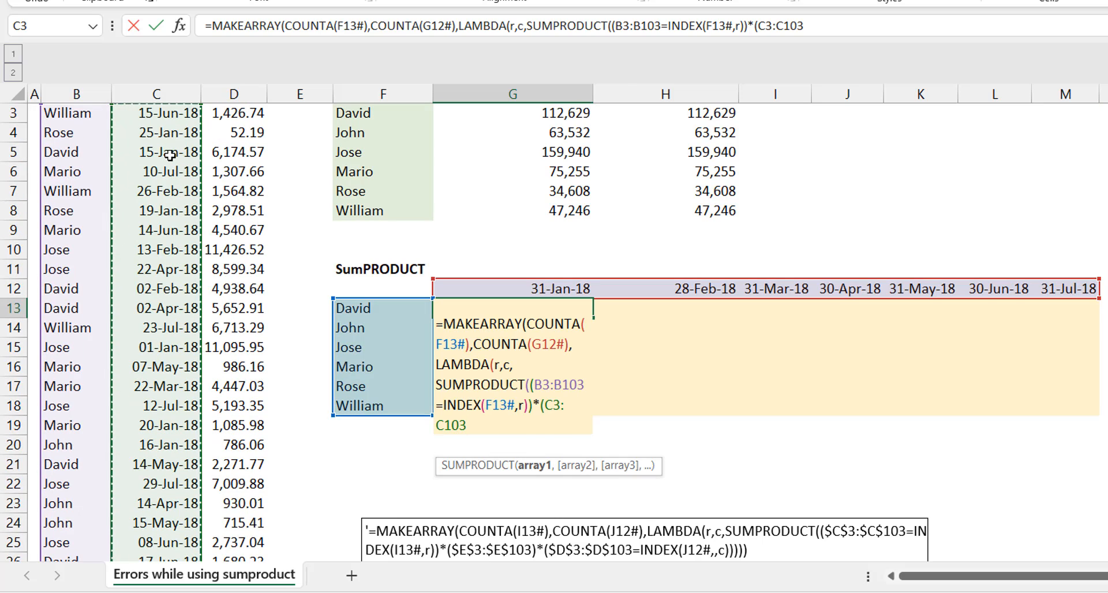
Step: Compare the date range with INDEX(G12#,c) and close the date condition
{"action": "type", "text": "="}
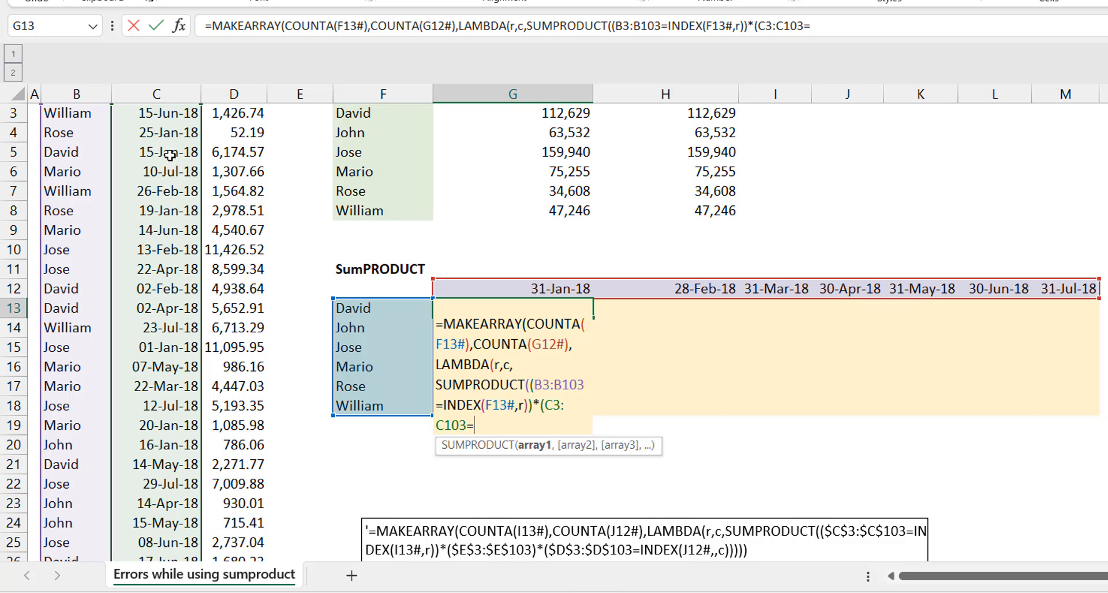
{"action": "type", "text": "ind"}
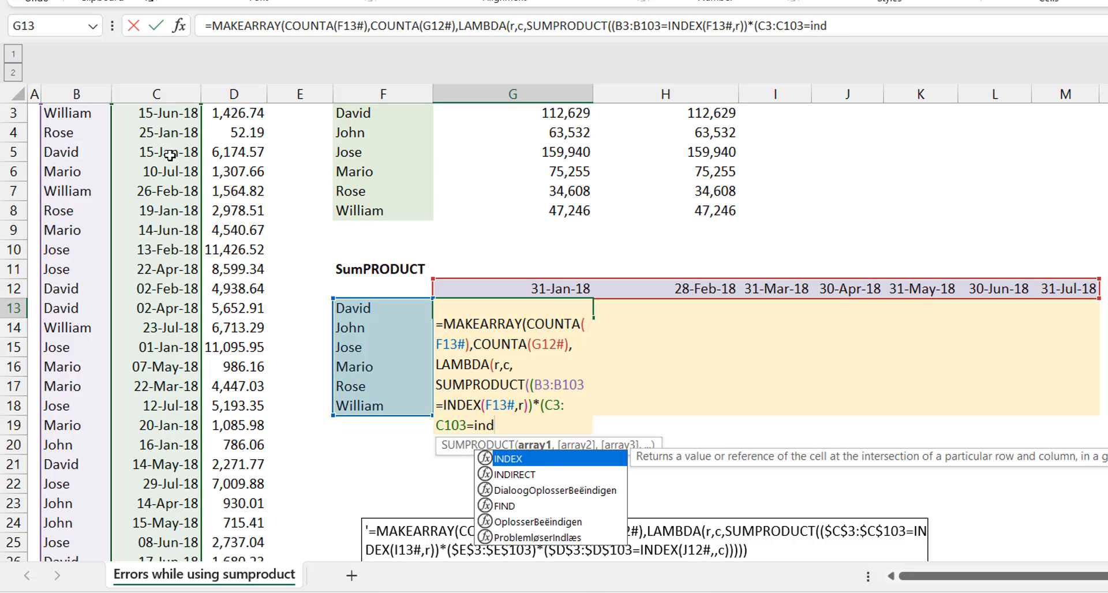
{"action": "type", "text": "e"}
{"action": "key", "text": "Tab"}
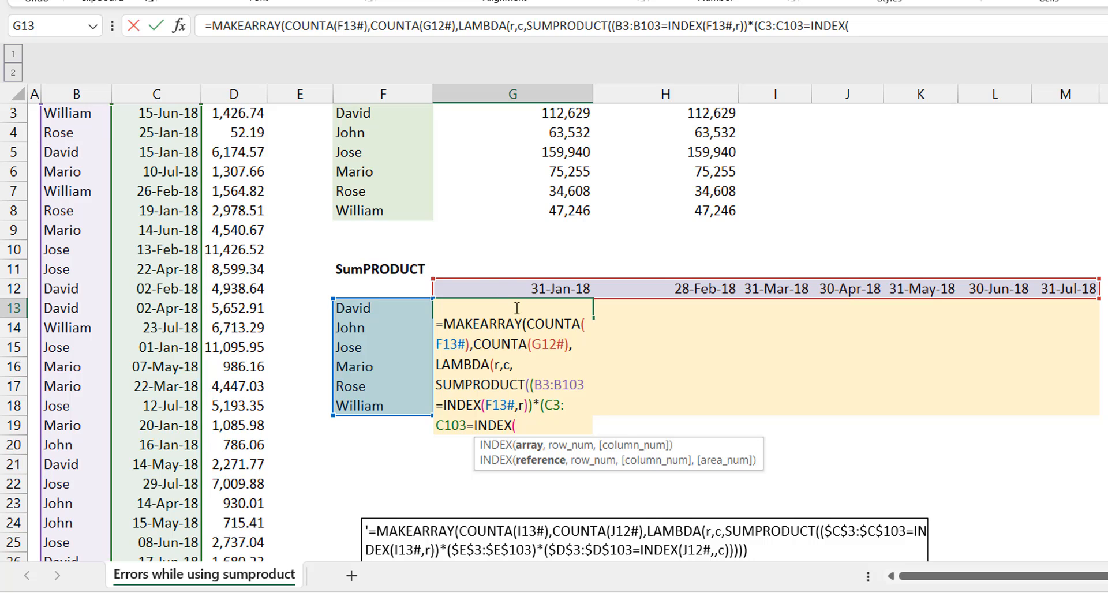
{"action": "left_click", "coordinate": [496, 289]}
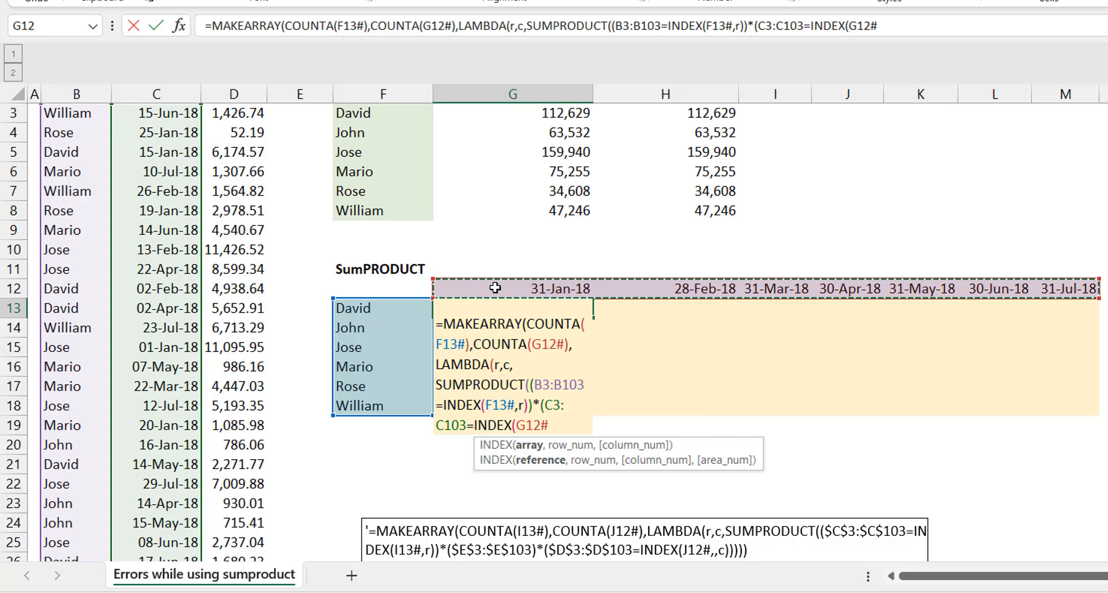
{"action": "type", "text": ",c"}
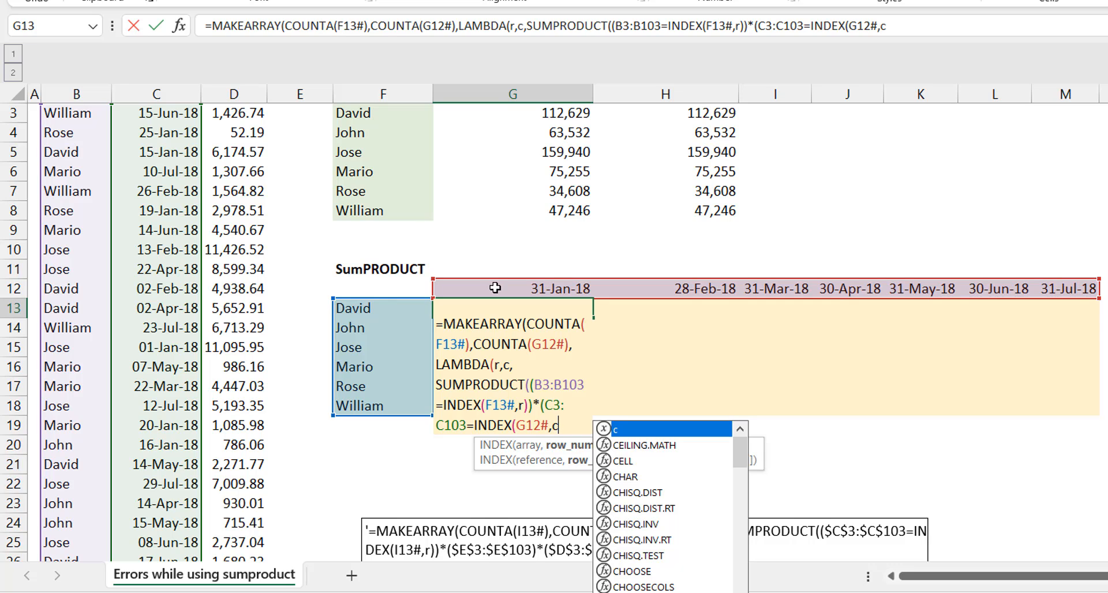
{"action": "type", "text": "))"}
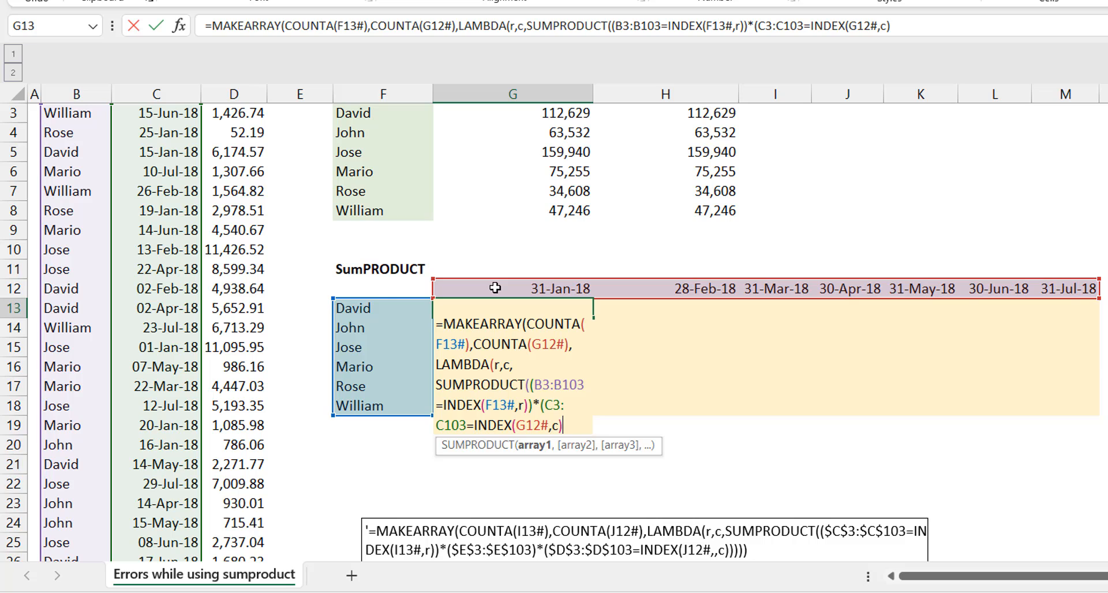
{"action": "type", "text": "*"}
Step: Multiply the two conditions by the bracketed amounts range D3:D103
{"action": "type", "text": "("}
{"action": "left_click", "coordinate": [243, 155]}
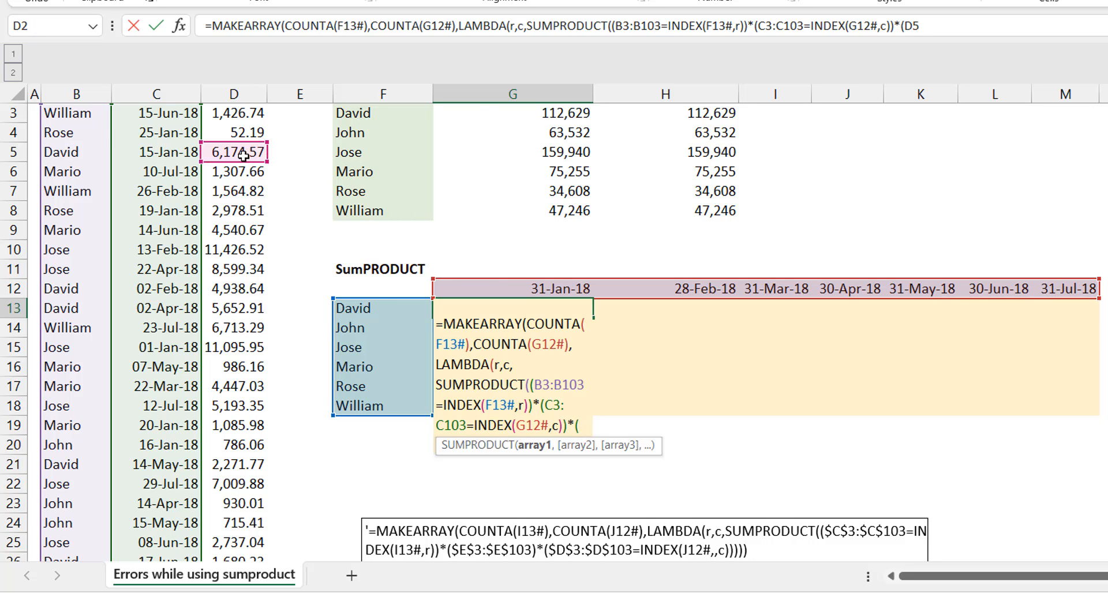
{"action": "scroll", "coordinate": [243, 155], "scroll_direction": "up", "scroll_amount": 1}
{"action": "left_click", "coordinate": [243, 155]}
{"action": "key", "text": "ctrl+shift+Down"}
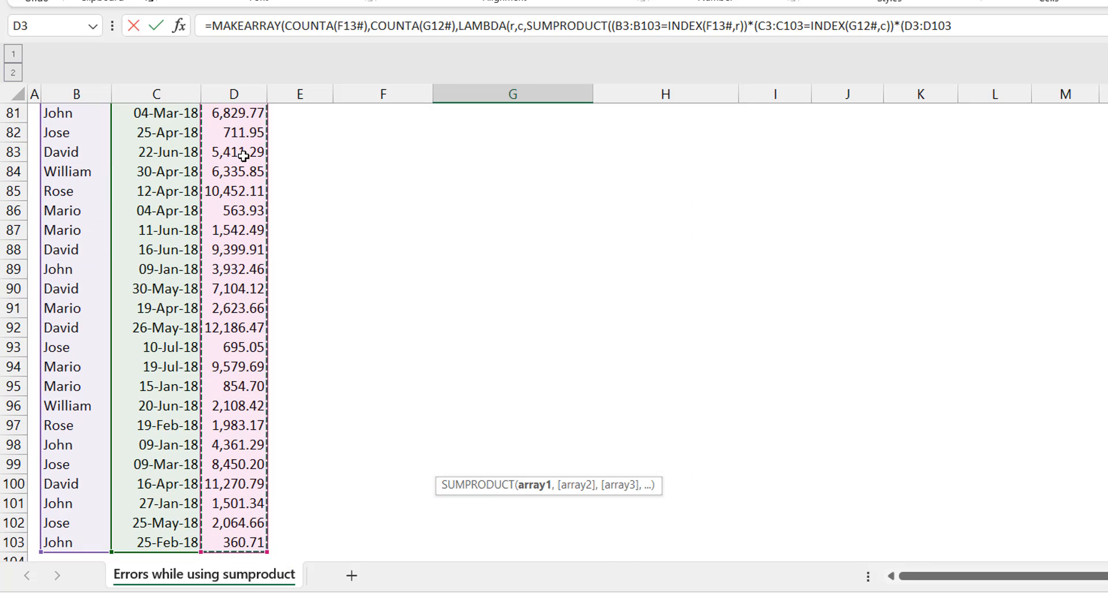
{"action": "scroll", "coordinate": [243, 155], "scroll_direction": "up", "scroll_amount": 20}
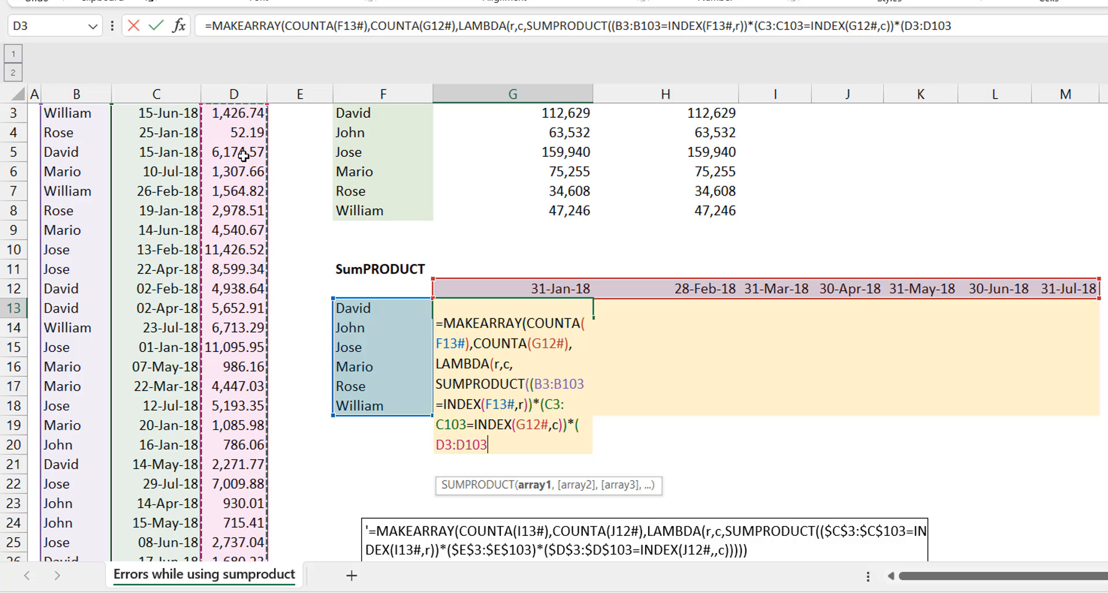
{"action": "type", "text": ")"}
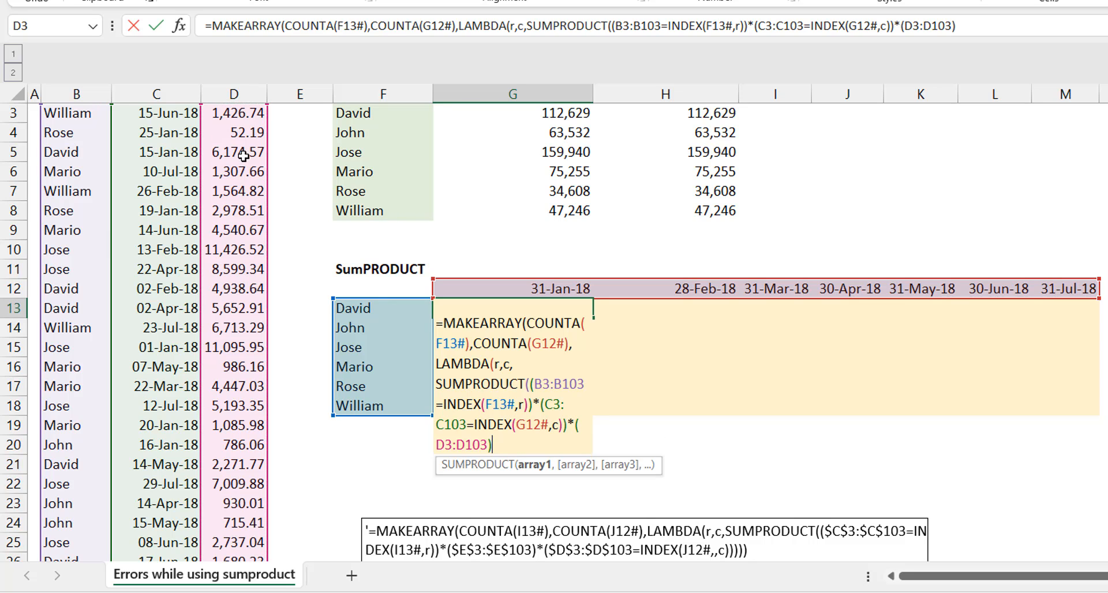
{"action": "type", "text": ")"}
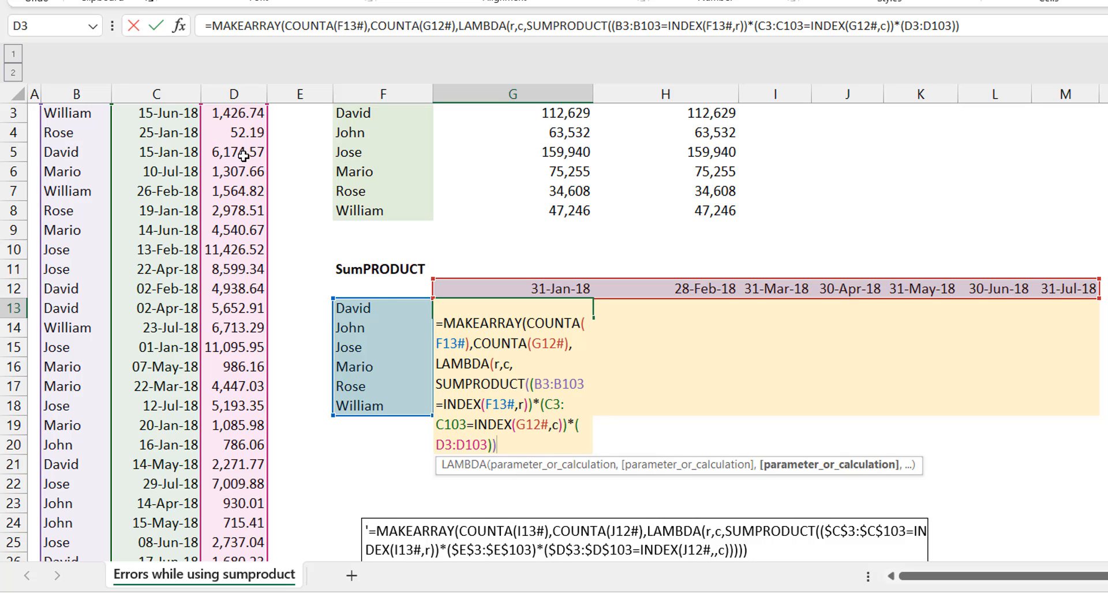
{"action": "type", "text": ")"}
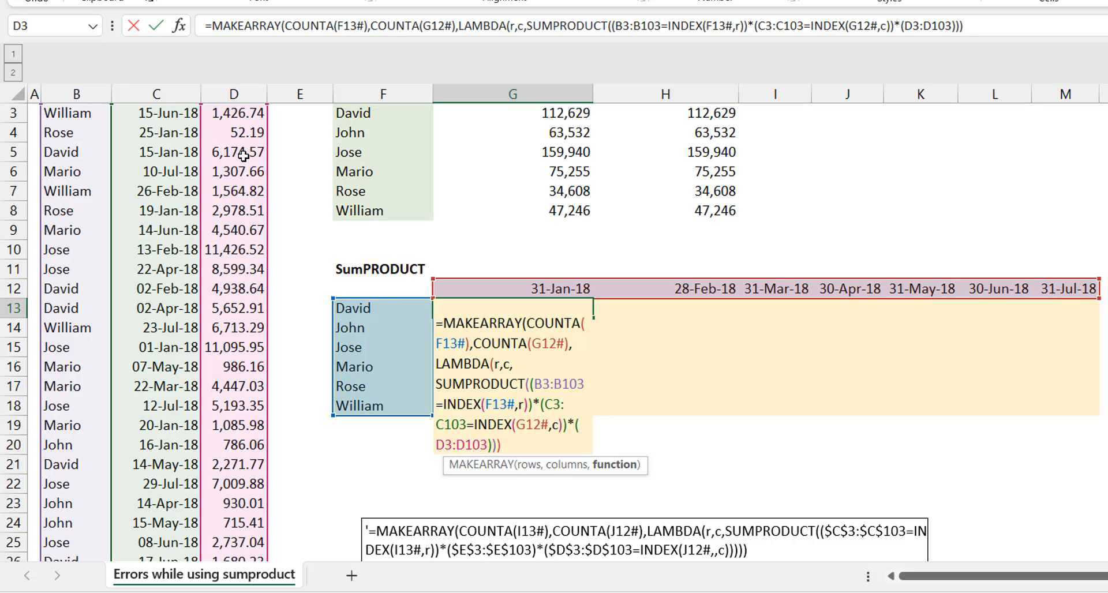
{"action": "type", "text": ")"}
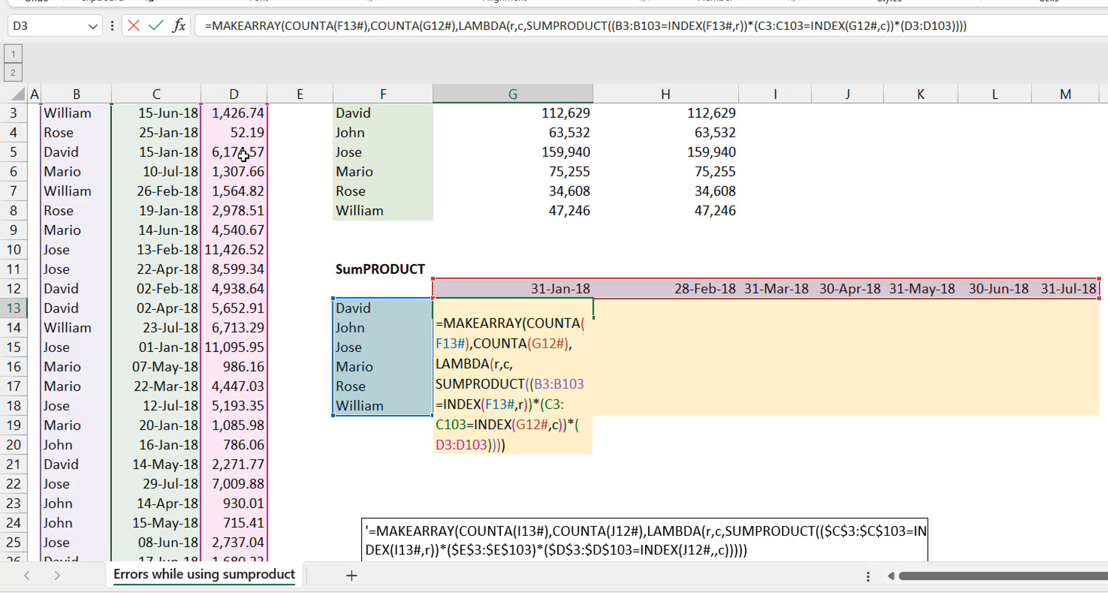
Step: Close the SUMPRODUCT, LAMBDA and MAKEARRAY brackets and enter the formula, keeping G13 selected
{"action": "key", "text": "ctrl+Return"}
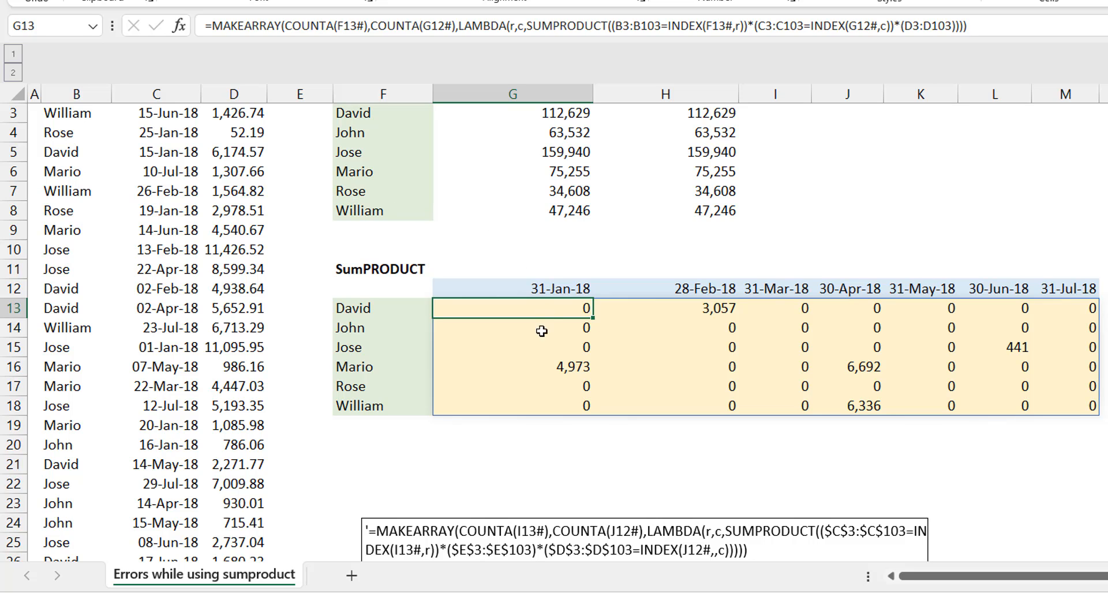
Step: Inspect the totals in G16 and J16, and filter the Salesman column to the salesman in F16
{"action": "left_click", "coordinate": [528, 375]}
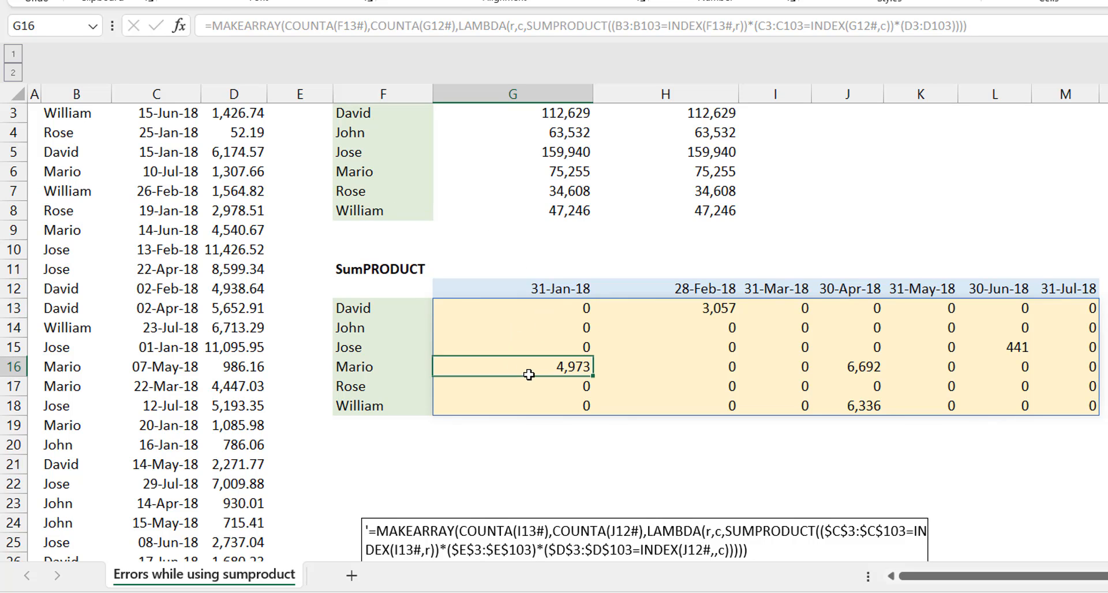
{"action": "left_click", "coordinate": [860, 369]}
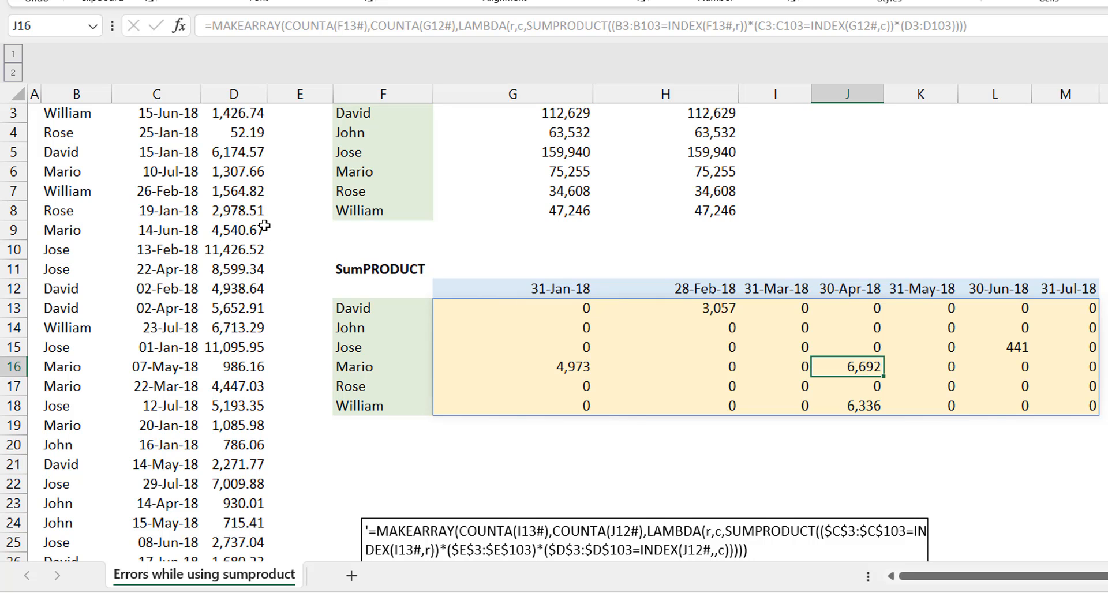
{"action": "left_click", "coordinate": [183, 172]}
{"action": "key", "text": "ctrl+Up"}
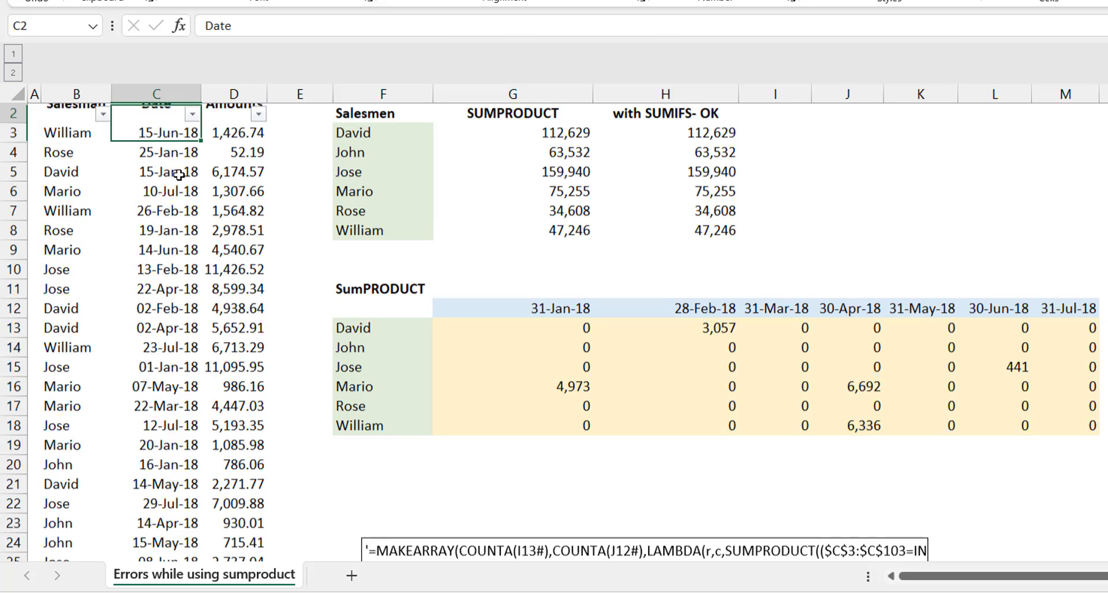
{"action": "left_click", "coordinate": [102, 134]}
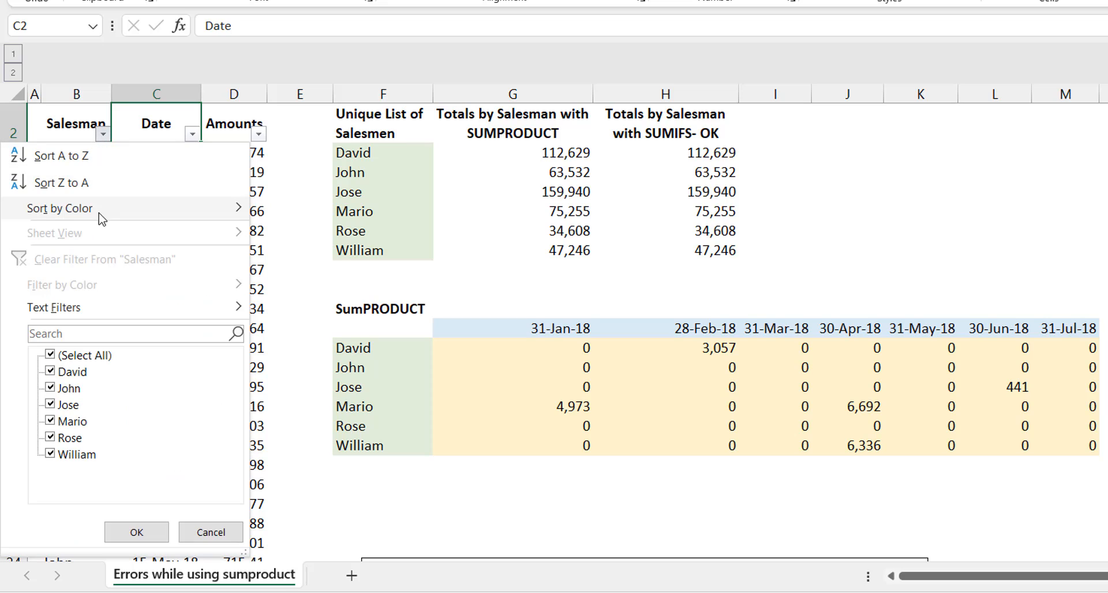
{"action": "left_click", "coordinate": [119, 336]}
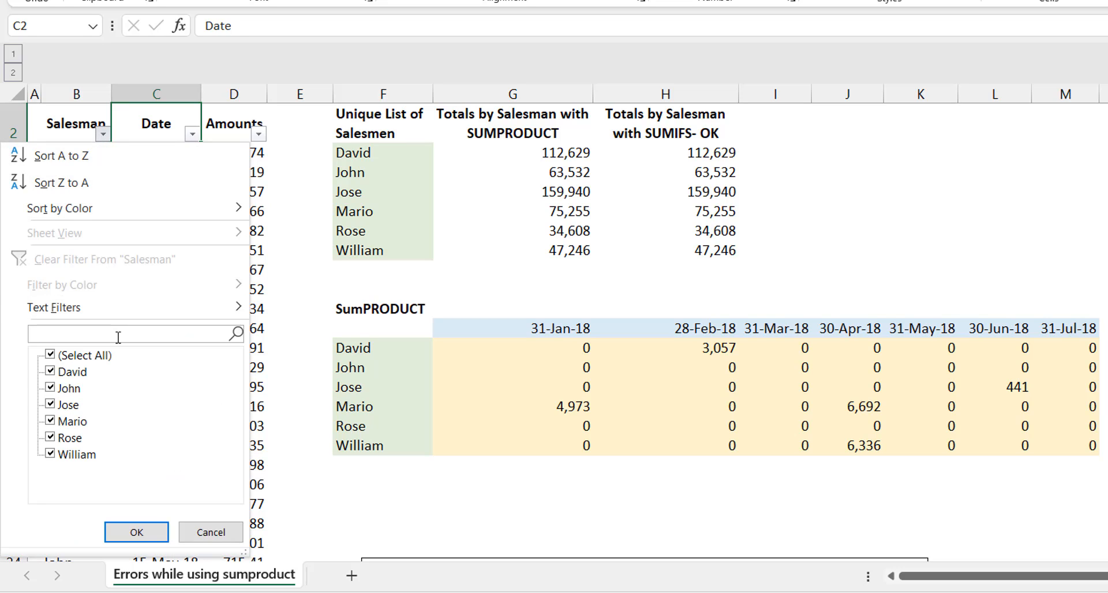
{"action": "type", "text": "mari"}
{"action": "key", "text": "Return"}
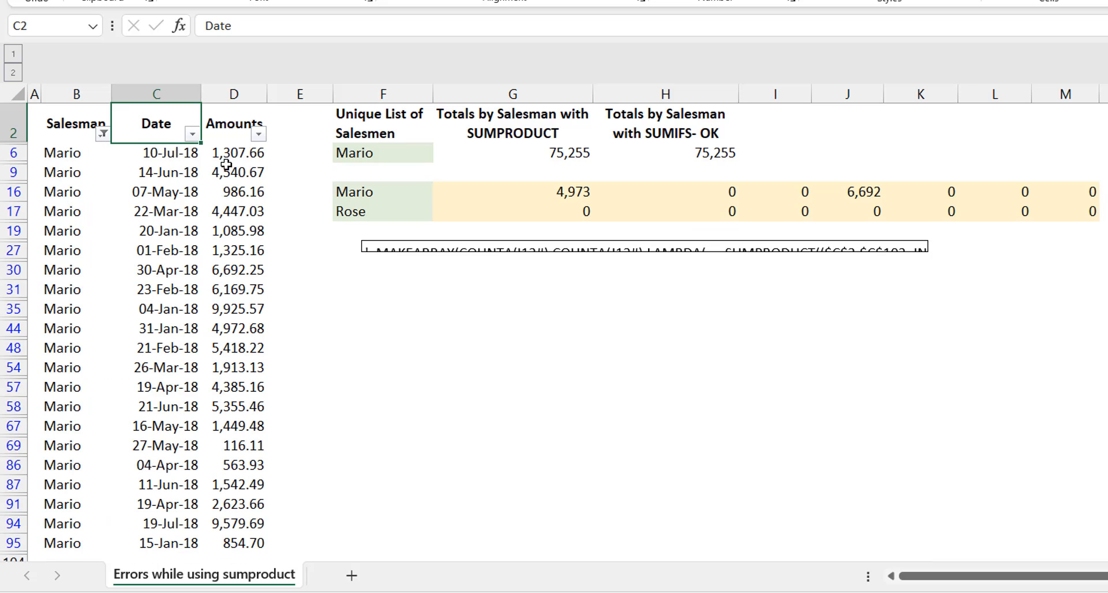
Step: Filter the Date column to 30 April 2018 only, and check the amount in the remaining row
{"action": "left_click", "coordinate": [192, 135]}
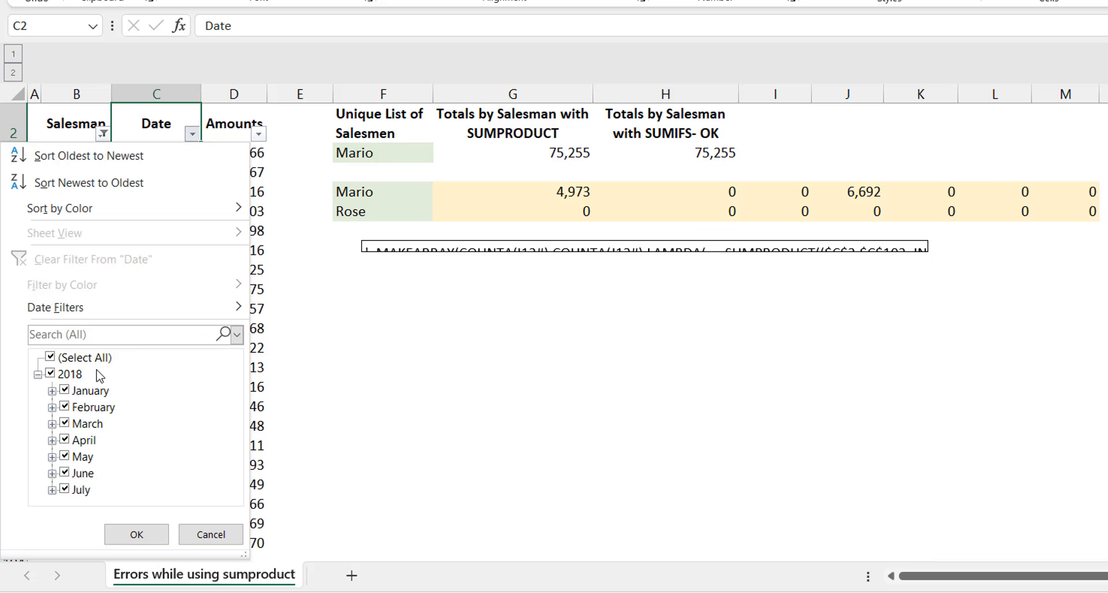
{"action": "left_click", "coordinate": [51, 374]}
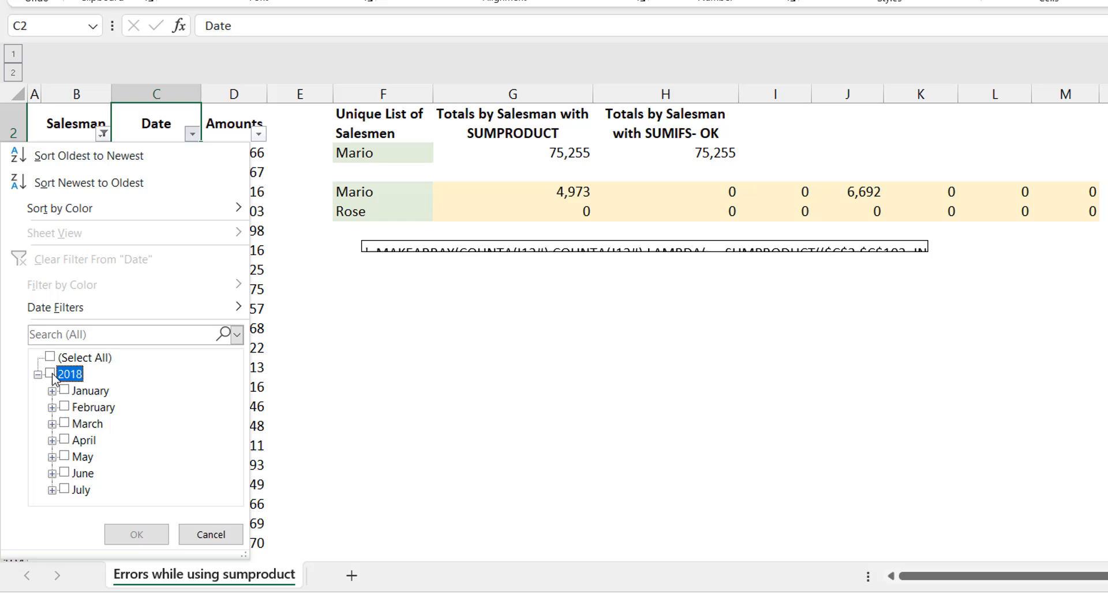
{"action": "left_click", "coordinate": [52, 440]}
{"action": "scroll", "coordinate": [234, 452], "scroll_direction": "down", "scroll_amount": 1}
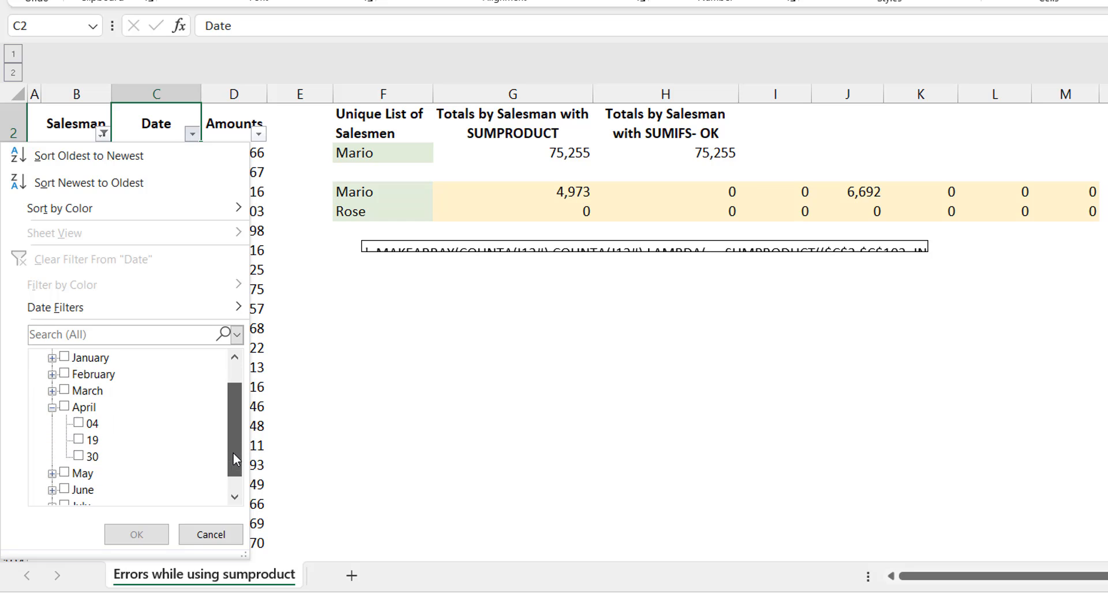
{"action": "left_click", "coordinate": [90, 457]}
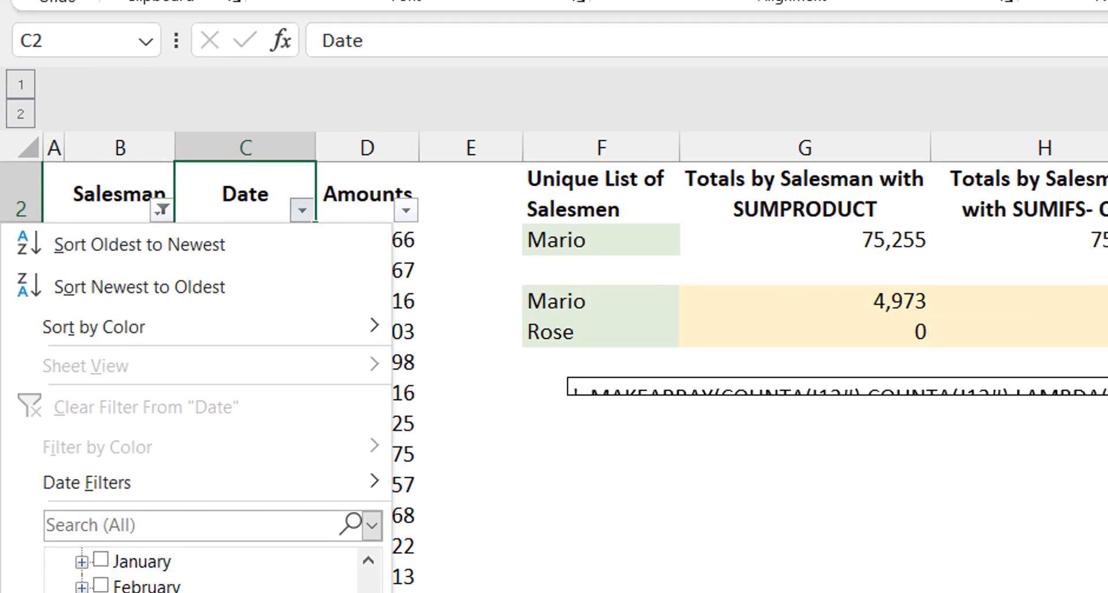
{"action": "left_click", "coordinate": [136, 534]}
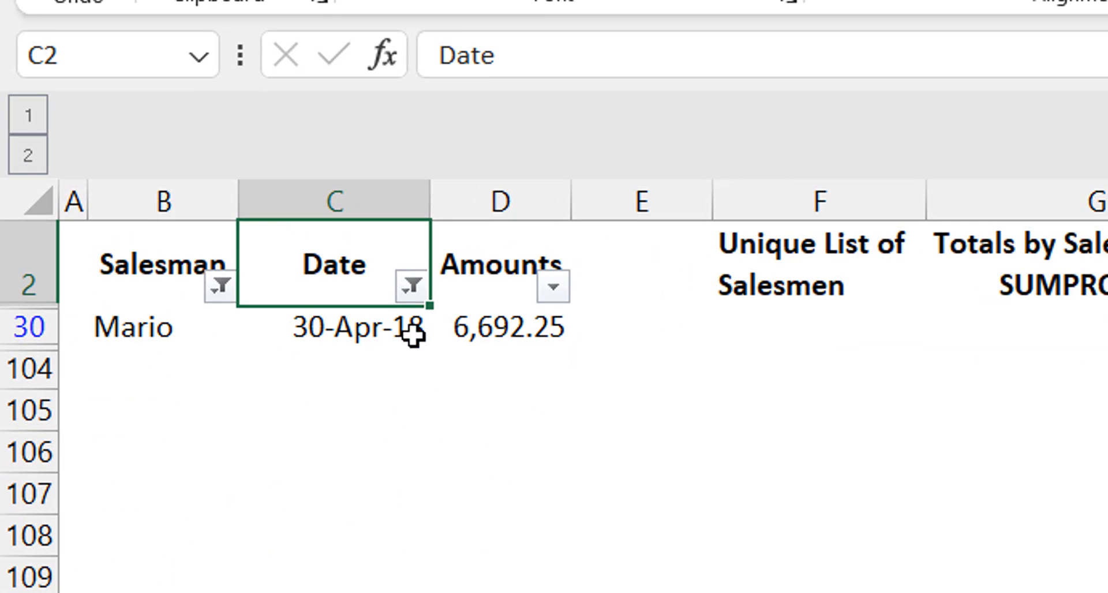
{"action": "left_click", "coordinate": [539, 331]}
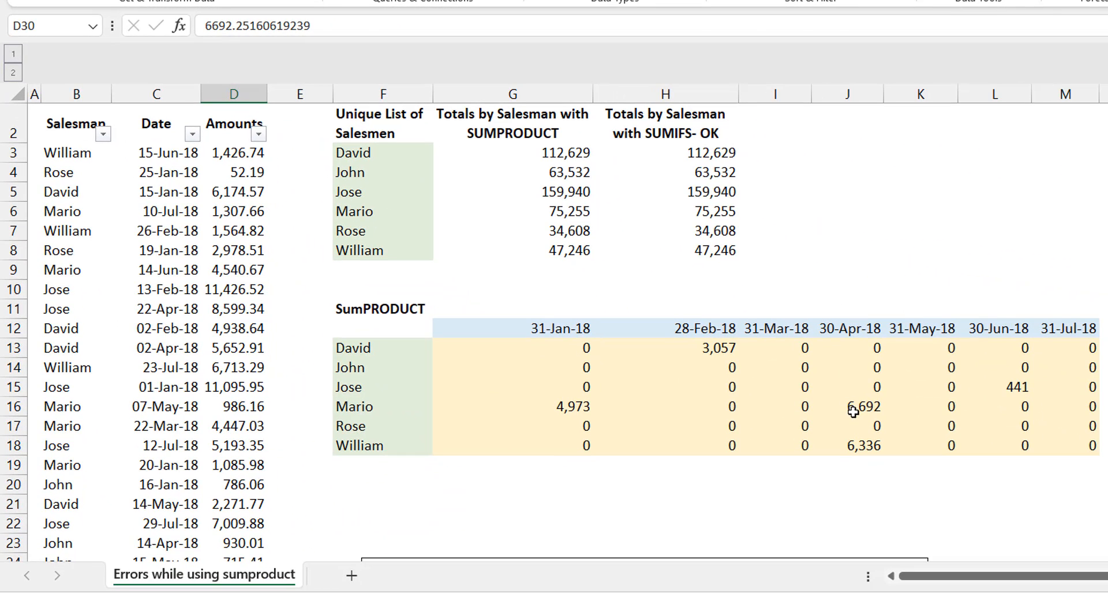
Step: Check the total in J16, and review the MAKEARRAY formula in G13 without changing it
{"action": "left_click", "coordinate": [854, 412]}
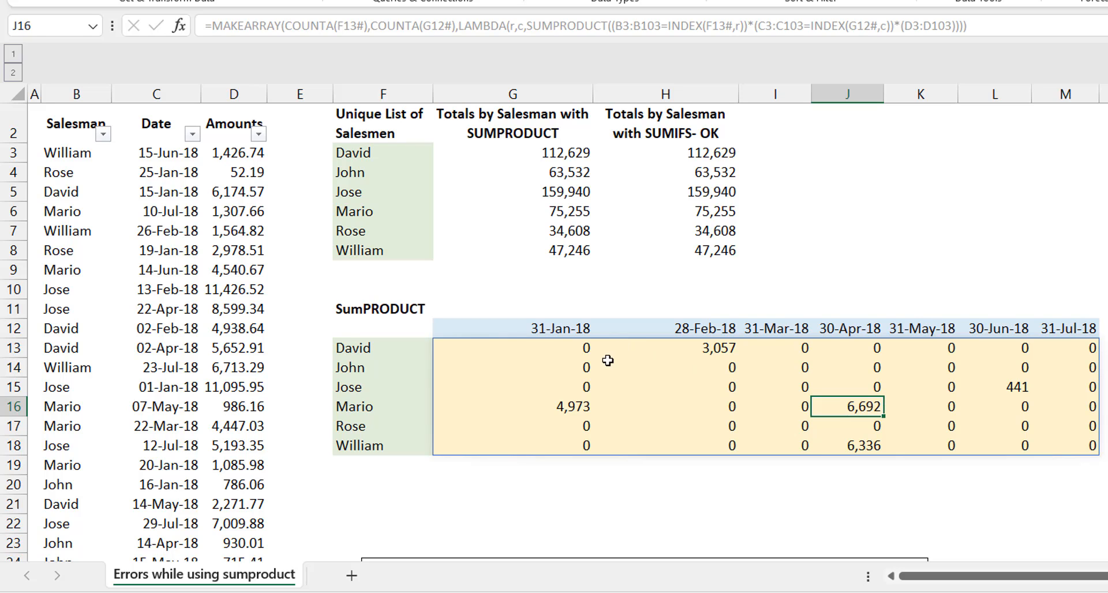
{"action": "left_click", "coordinate": [557, 350]}
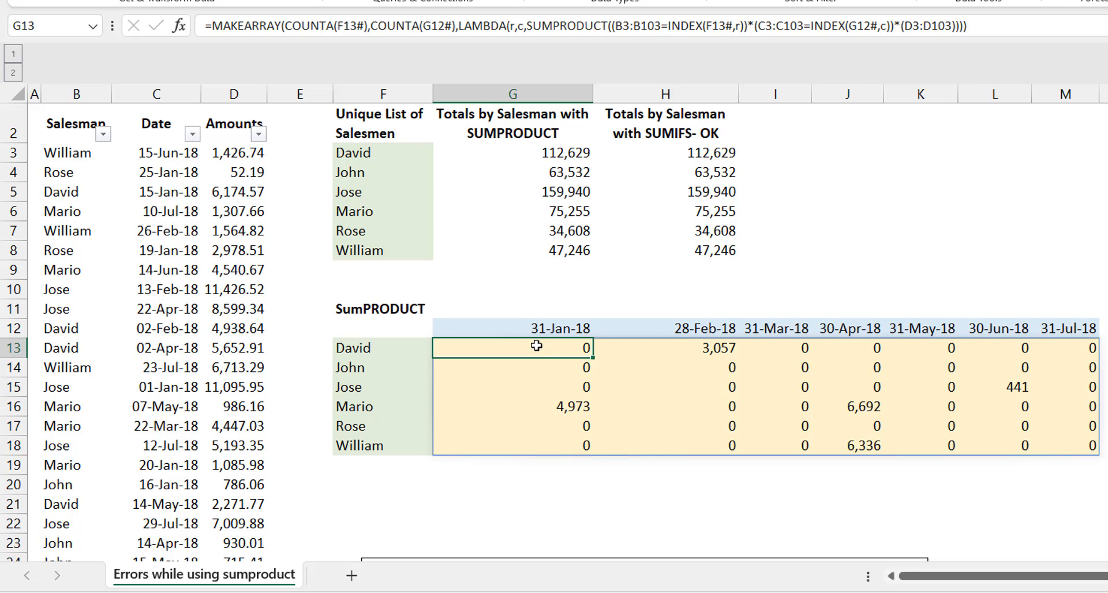
{"action": "key", "text": "F2"}
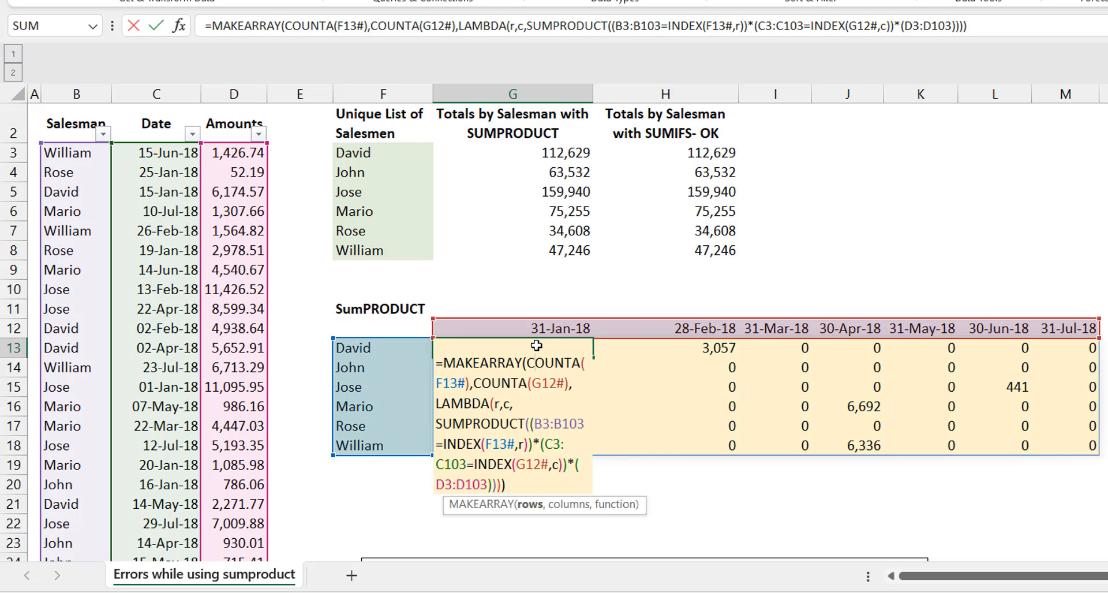
{"action": "key", "text": "Escape"}
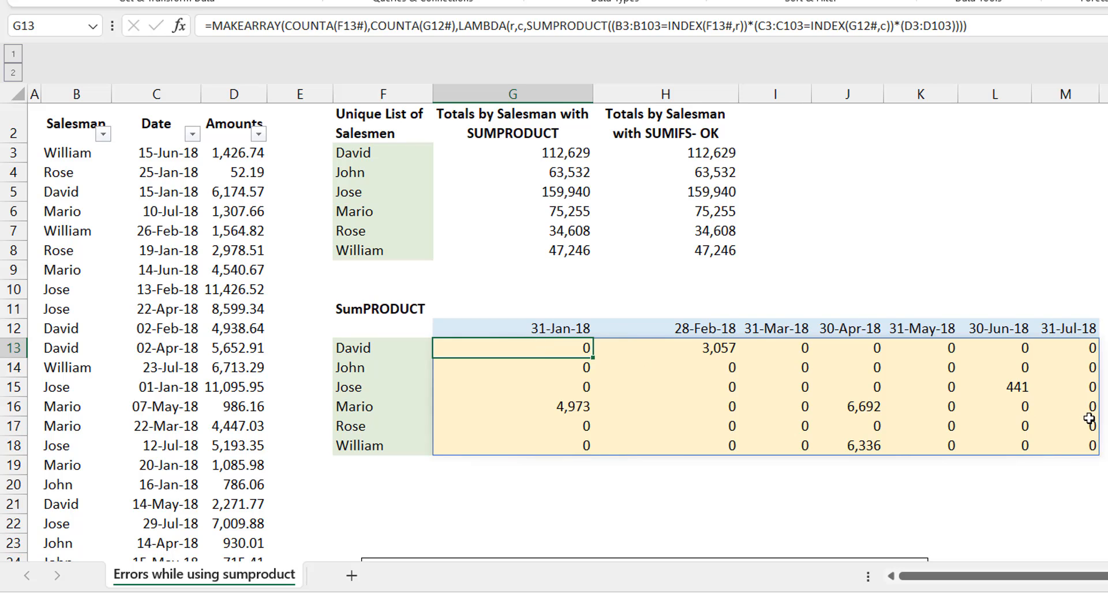
Step: Test the dynamic totals by replacing the salesman in B4 with a new name, and undo the replacement
{"action": "left_click", "coordinate": [79, 174]}
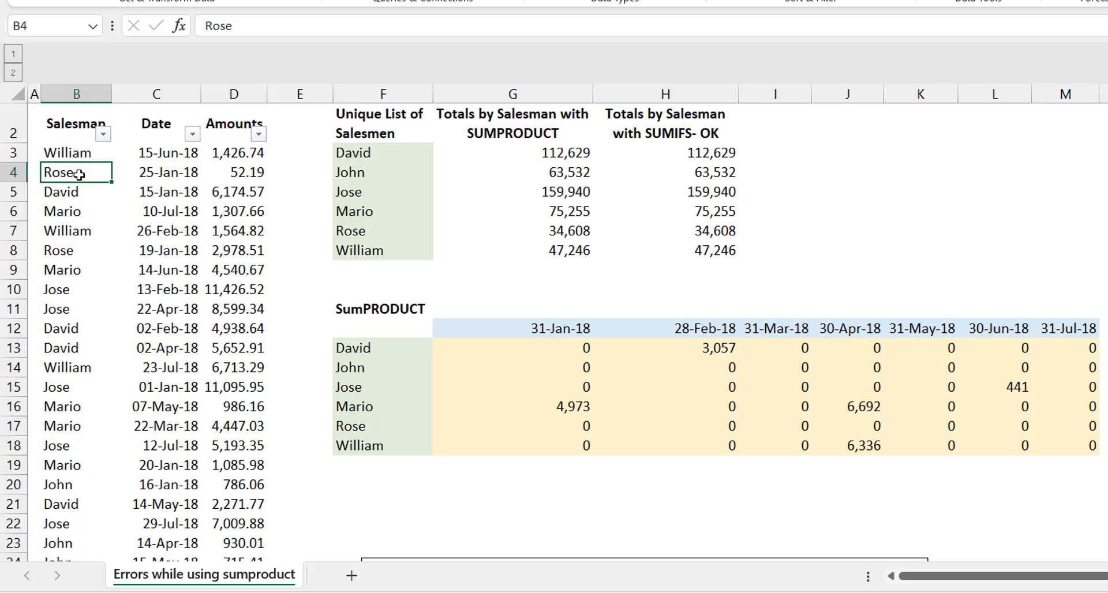
{"action": "type", "text": "james"}
{"action": "key", "text": "Return"}
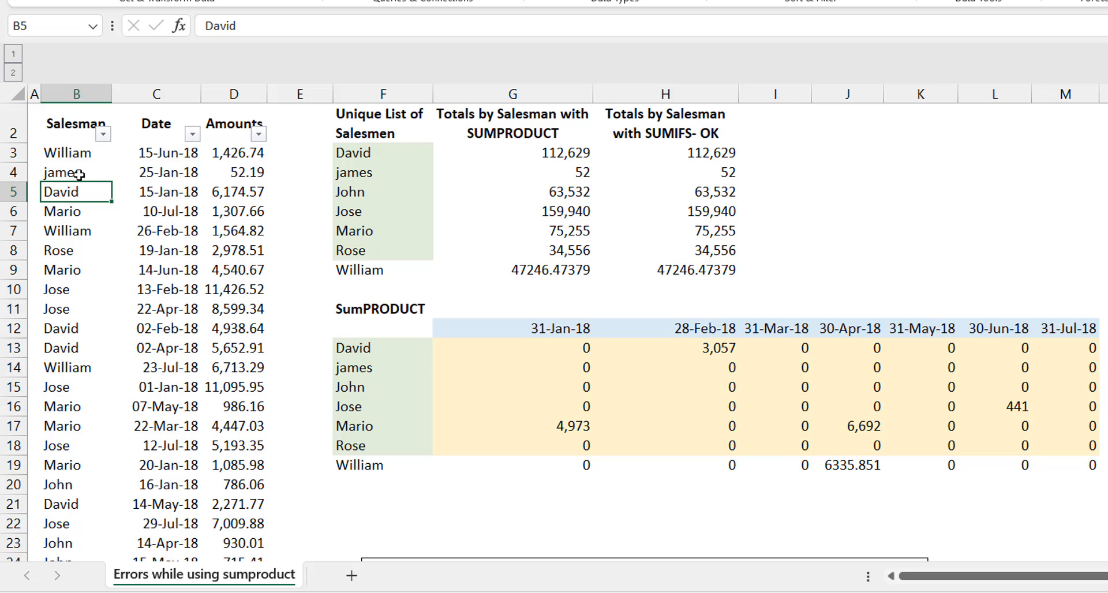
{"action": "key", "text": "ctrl+z"}
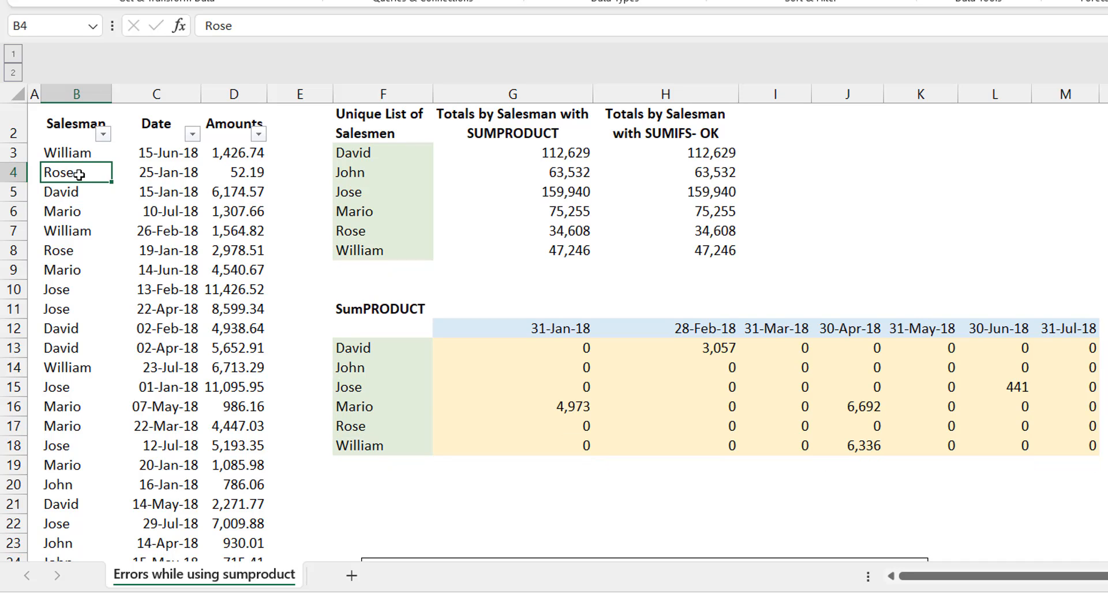